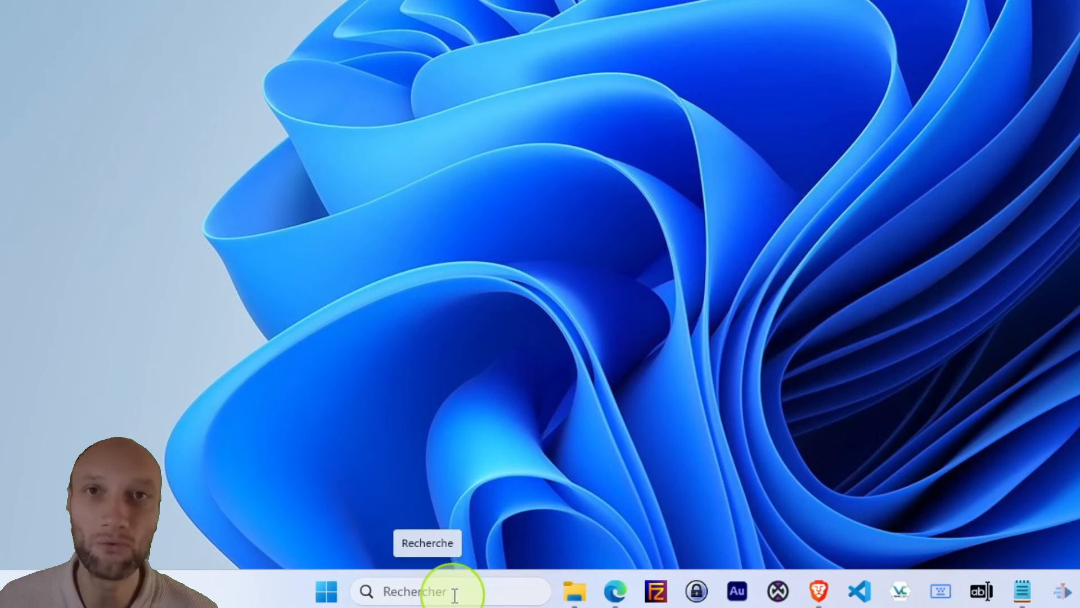
left_click(316, 597)
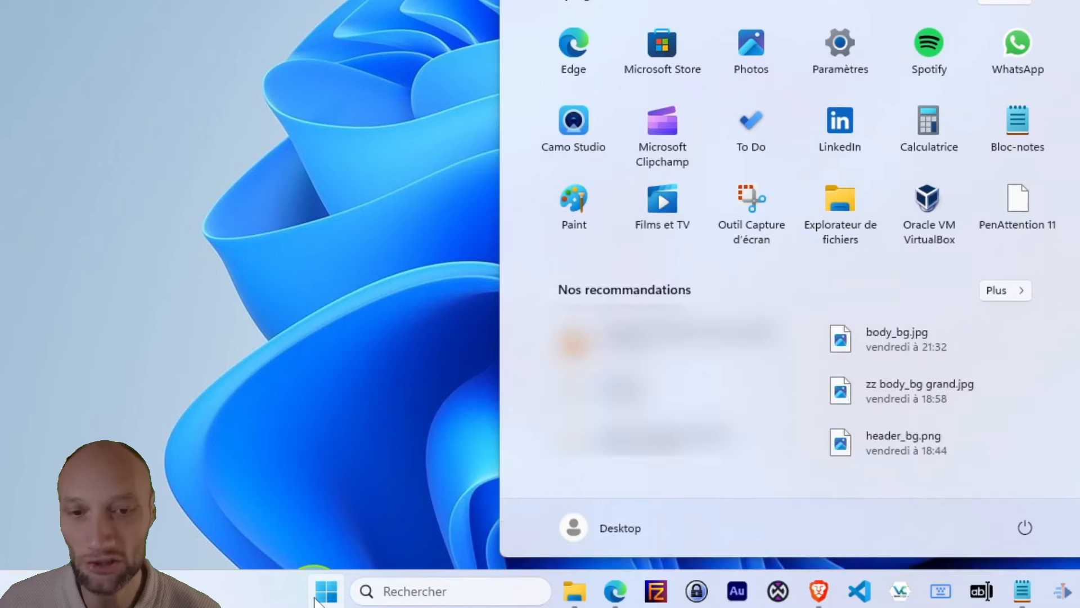
left_click(139, 193)
left_click(457, 566)
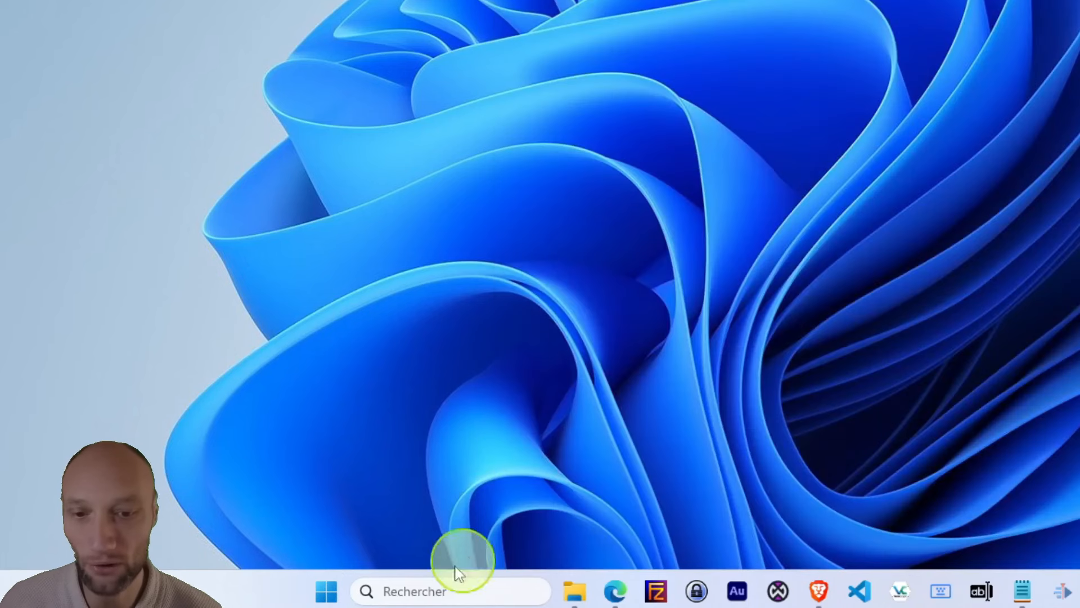
Step: Search Windows for "cree" and open the "Créer un point de restauration" settings
left_click(411, 591)
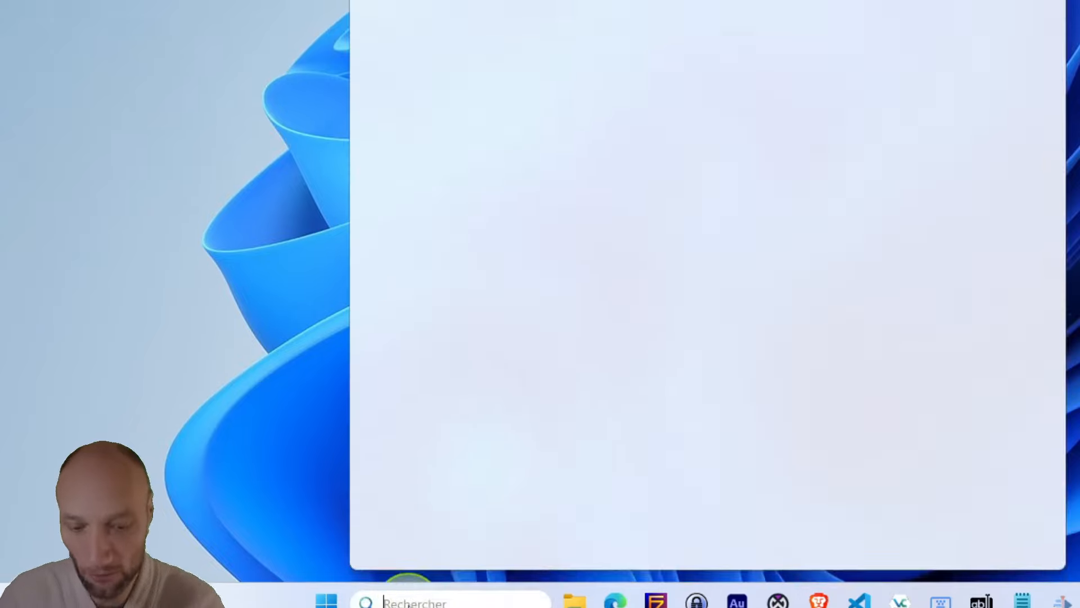
type("cree")
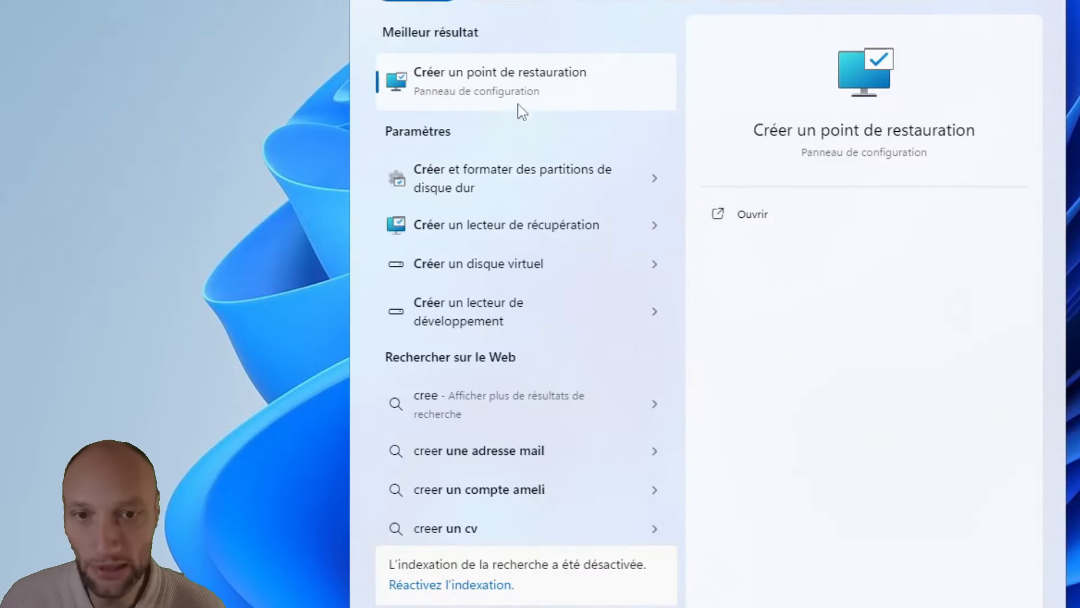
left_click(524, 79)
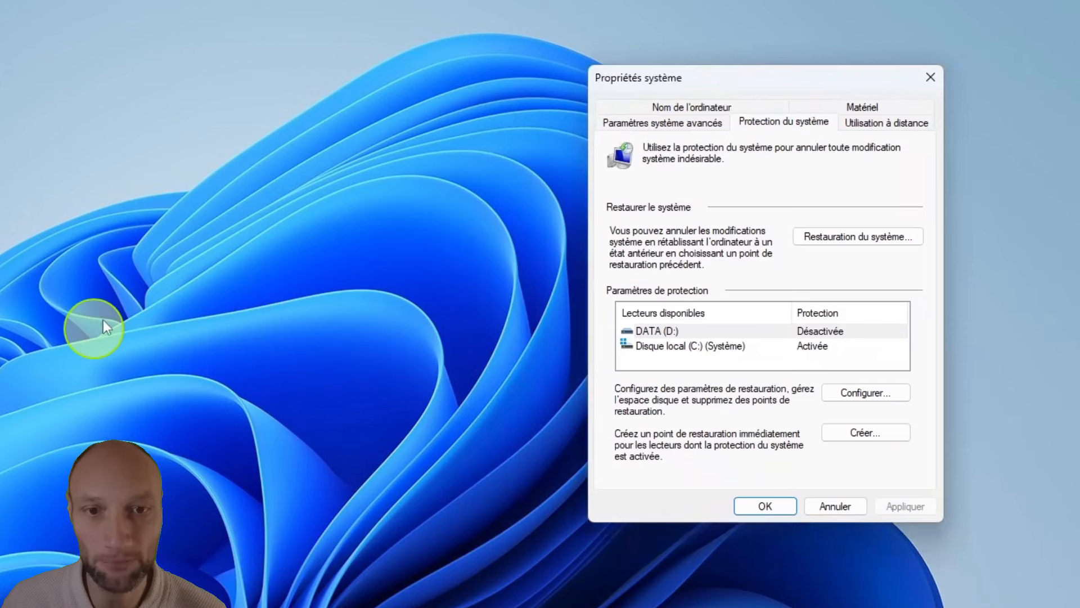
left_click(104, 320)
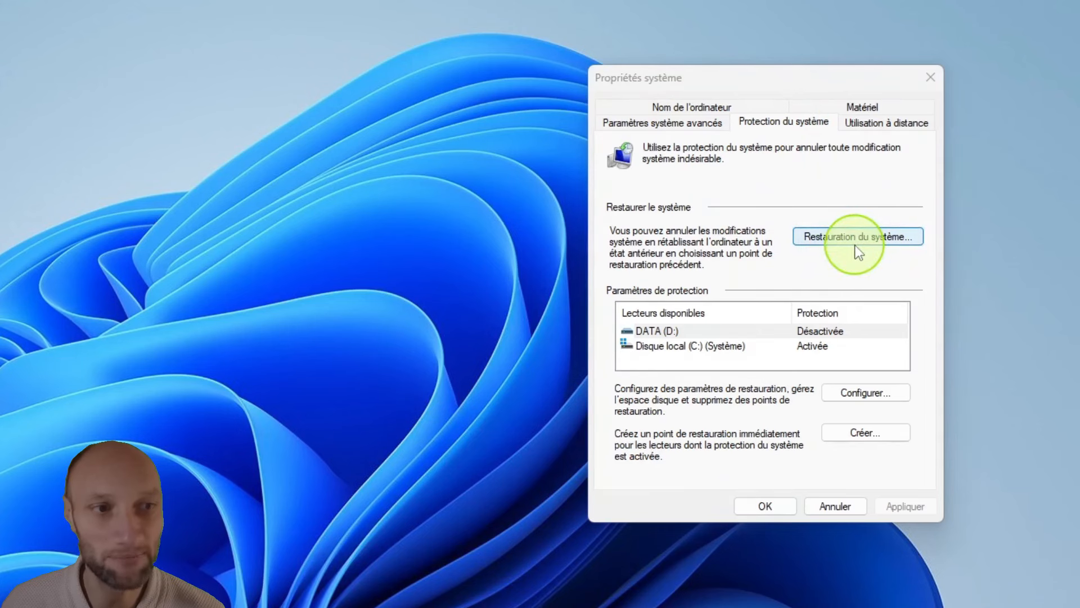
Step: Examine the system protection settings of the DATA (D:) drive and leave them without applying changes
left_click(877, 440)
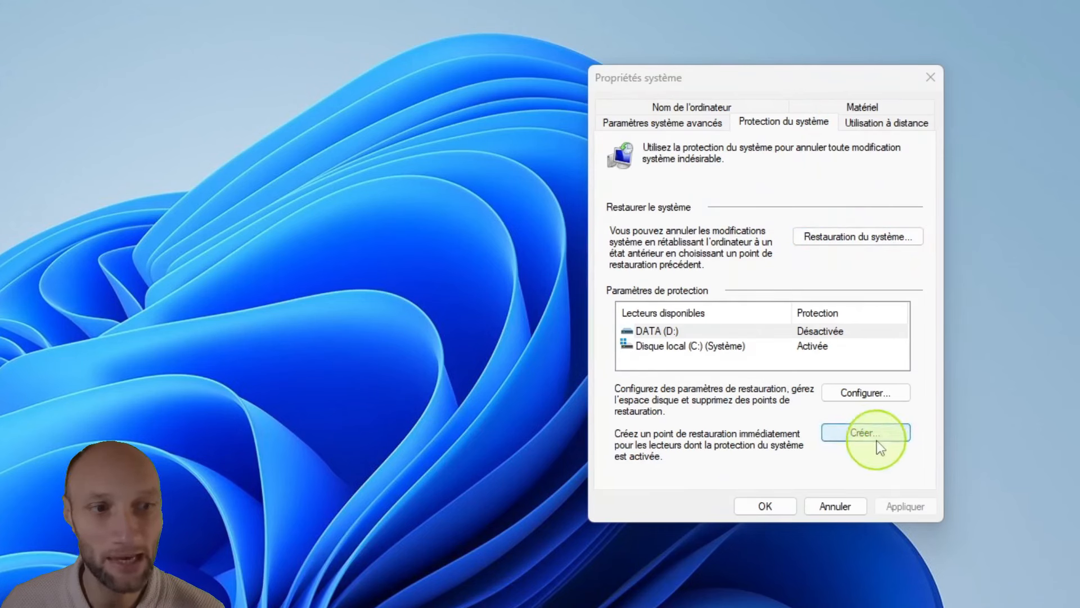
left_click(859, 394)
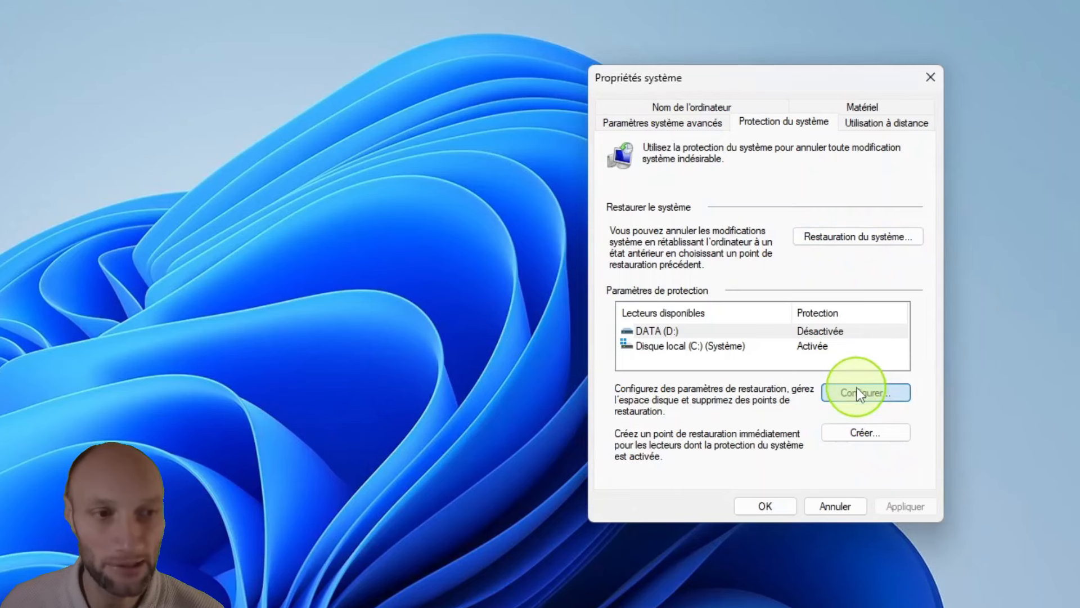
left_click(673, 222)
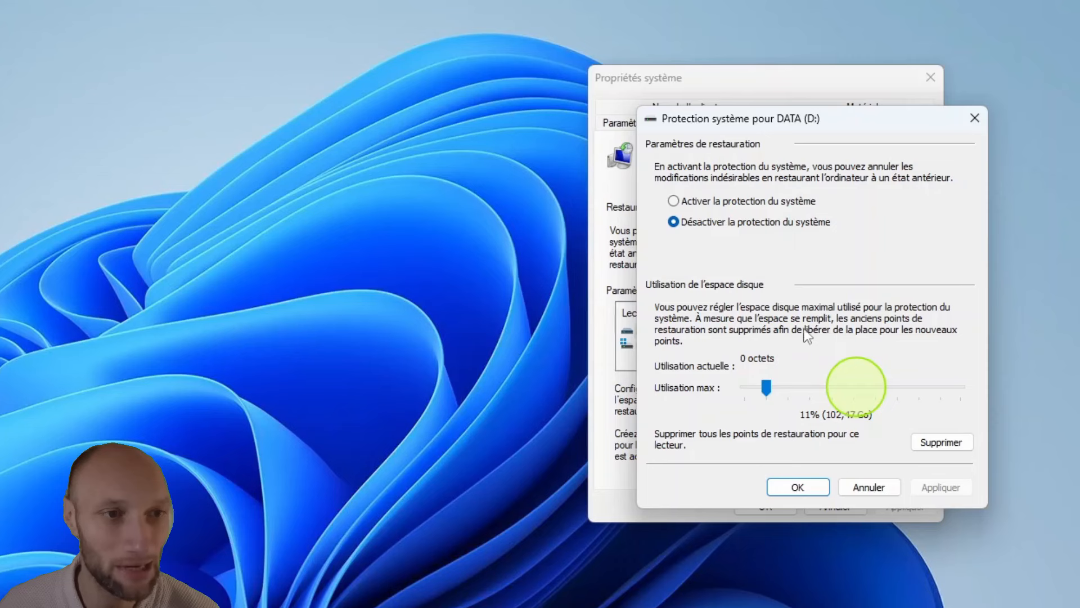
left_click(867, 490)
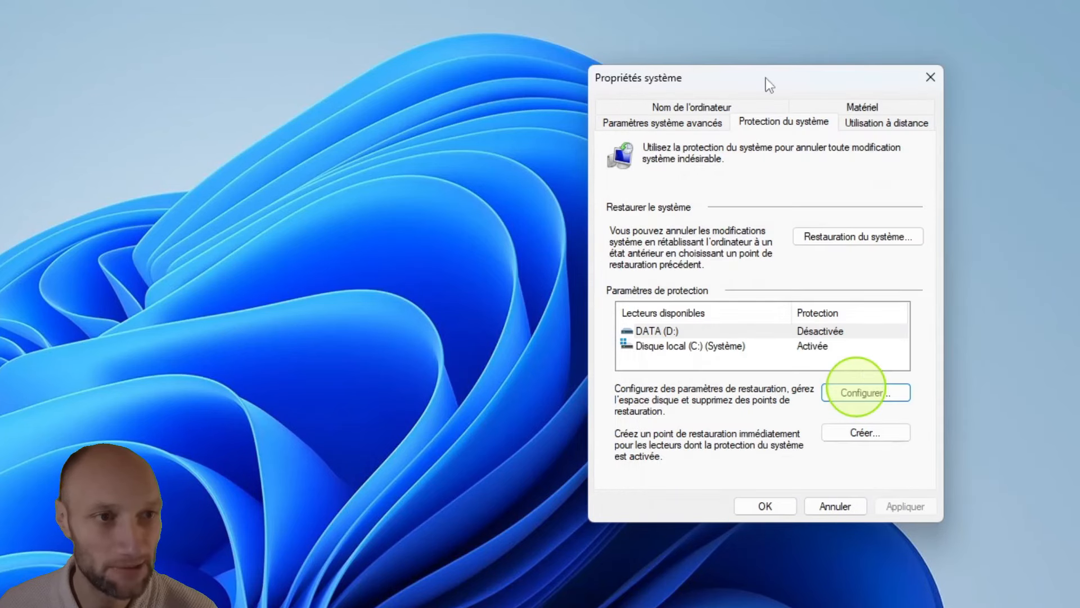
Step: Review the available restore points in the system restore wizard, including the additional ones, and cancel the restoration
left_click_drag(765, 77, 600, 81)
left_click(663, 440)
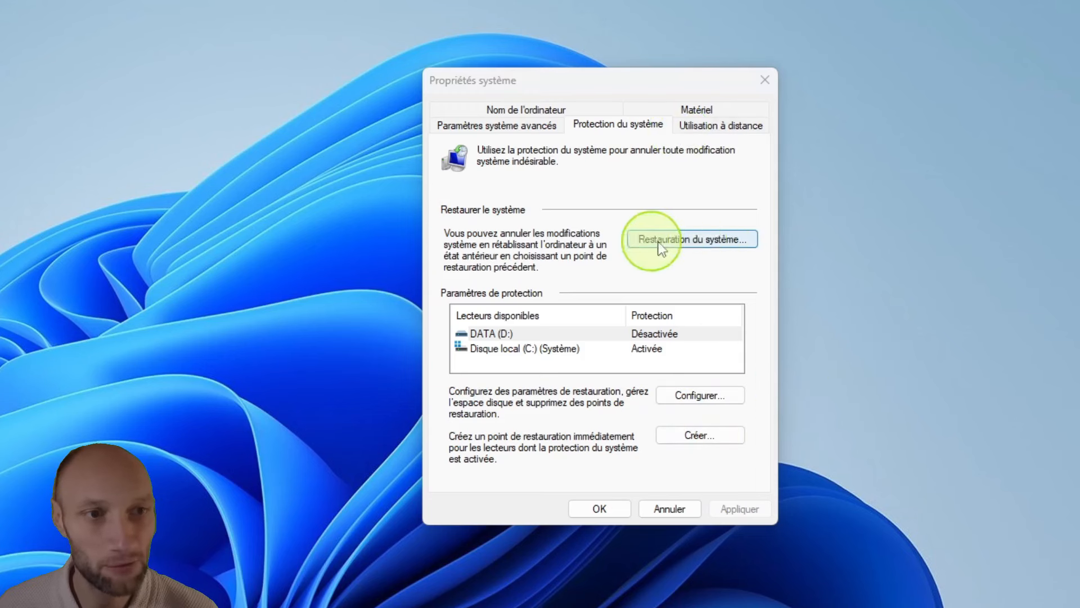
left_click(695, 240)
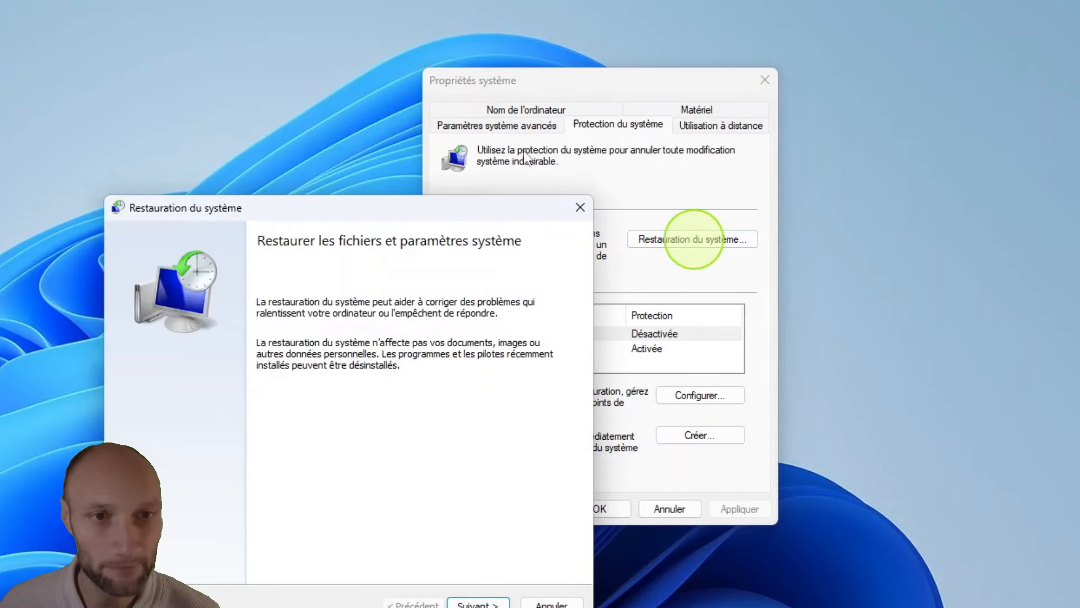
left_click_drag(399, 208, 589, 79)
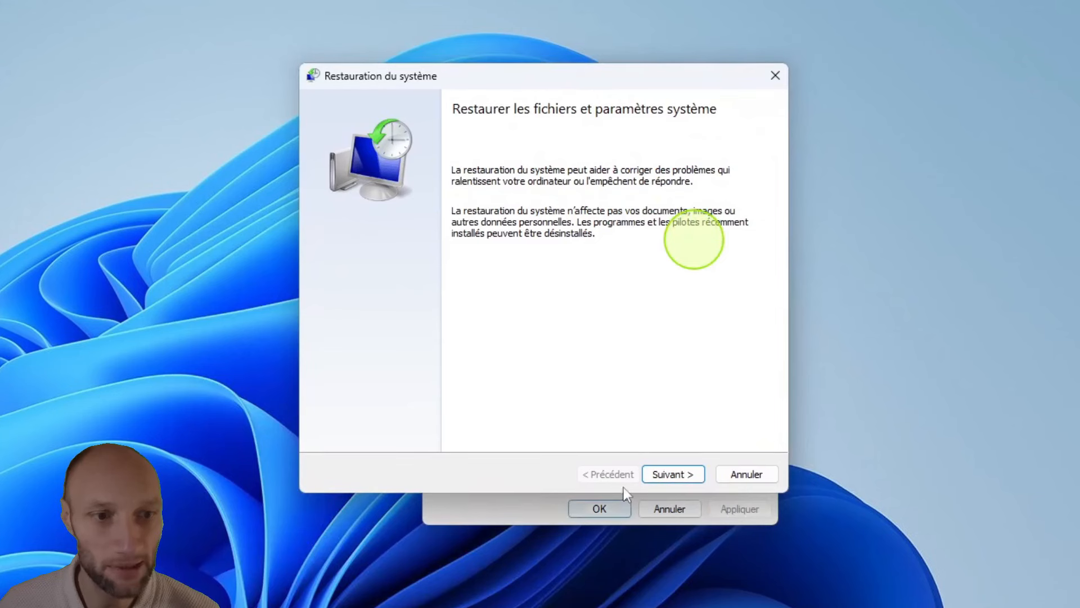
left_click(670, 474)
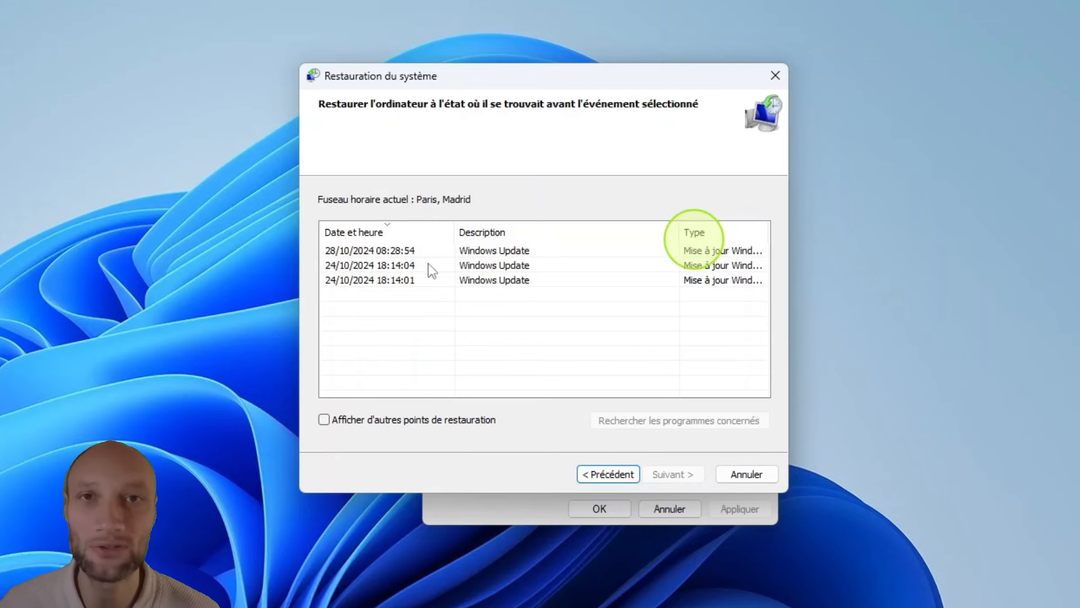
left_click(324, 419)
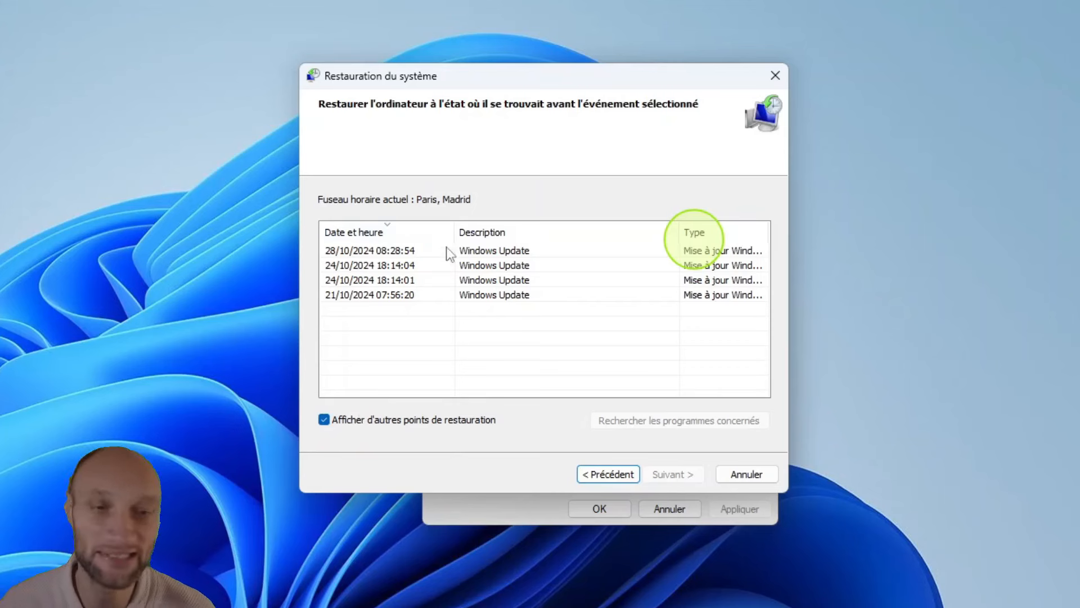
left_click(355, 419)
left_click(742, 471)
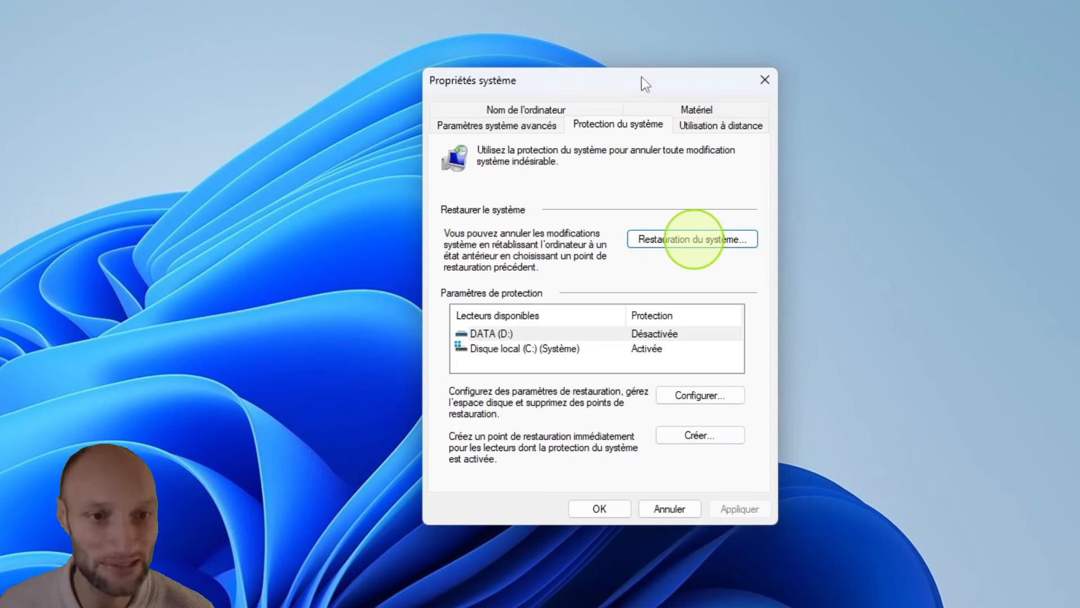
Step: Fill in "Mon point de resto perso" as a restore point description, cancel its creation and close the system properties
left_click(701, 433)
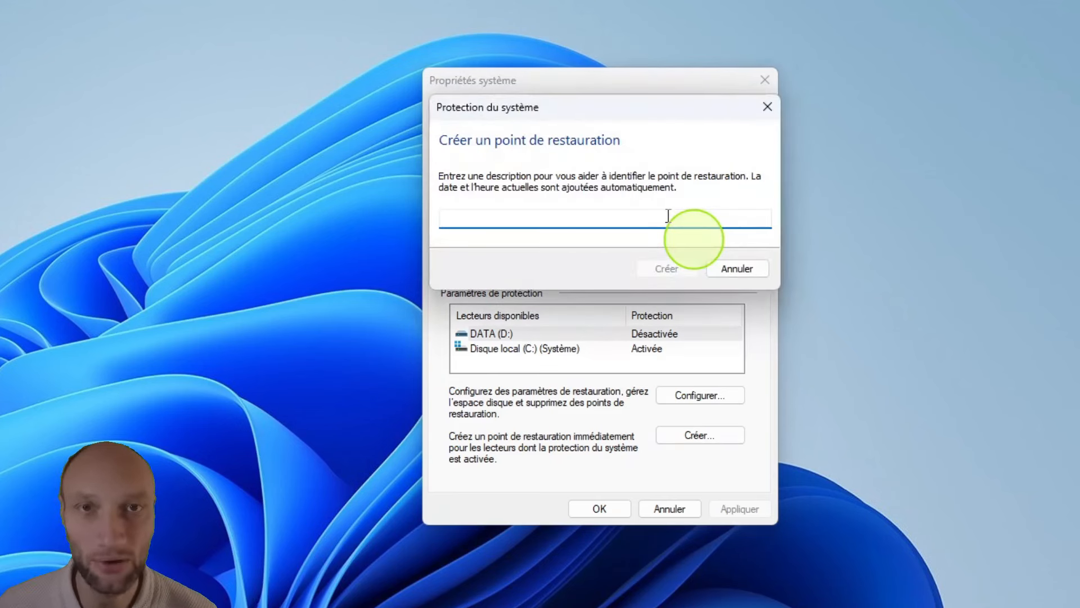
type("M")
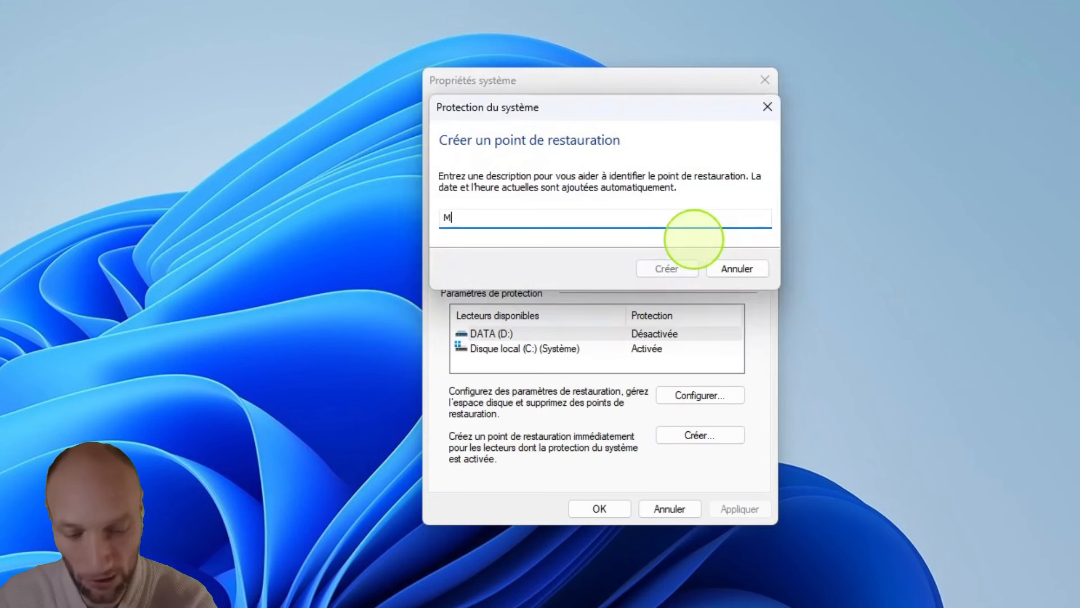
type("on ")
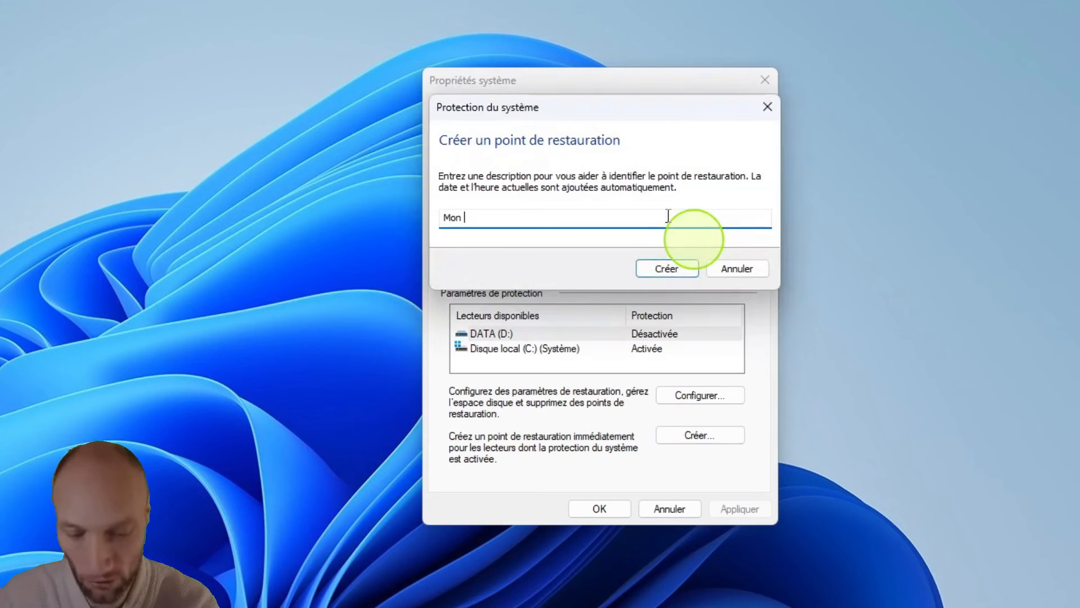
type("point de r")
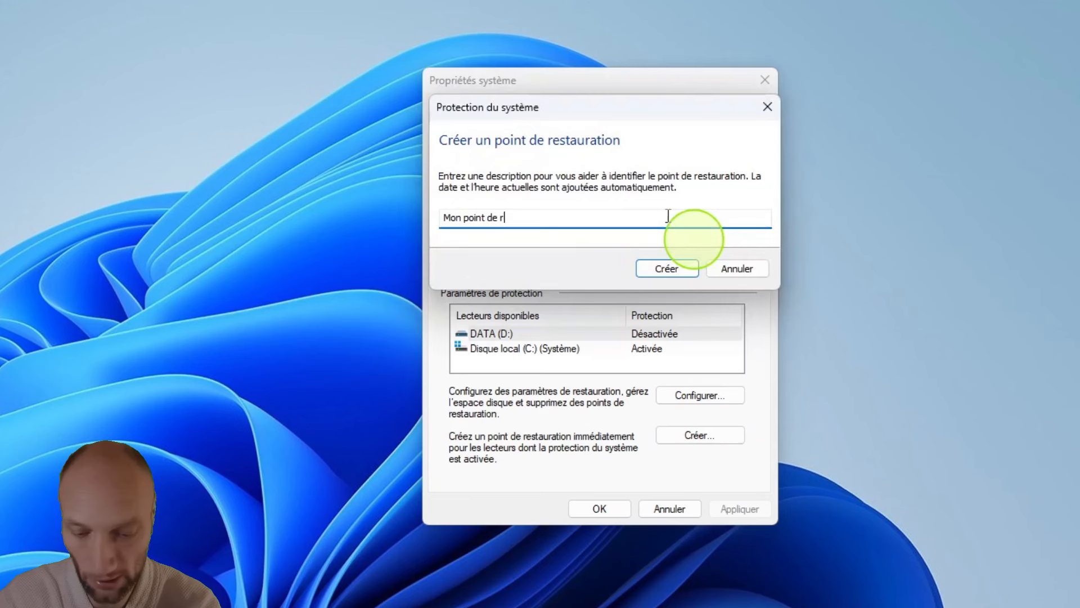
type("esto perso")
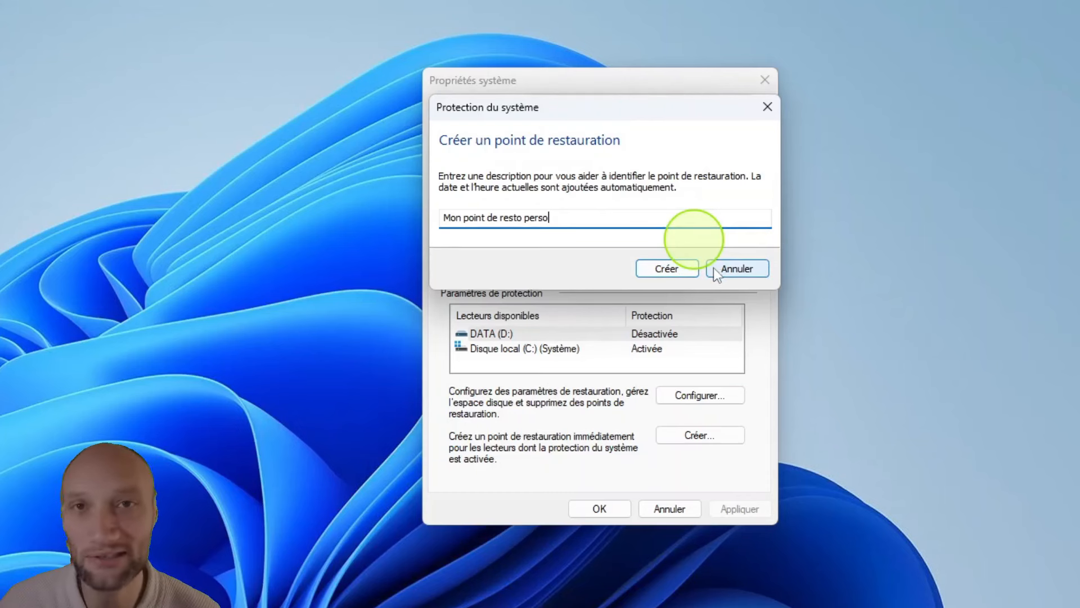
left_click(741, 273)
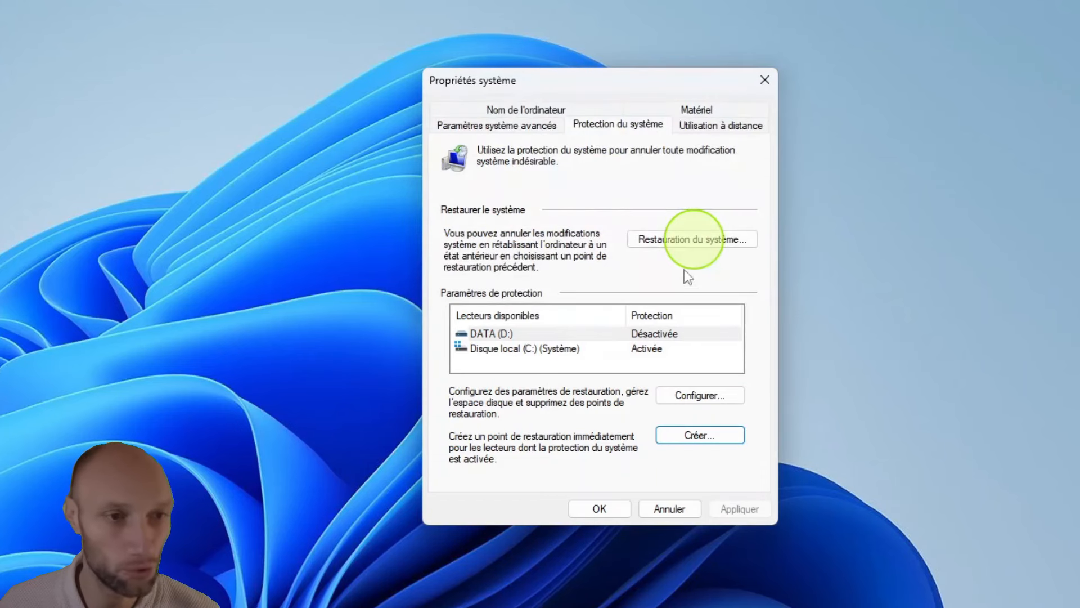
left_click_drag(624, 84, 539, 88)
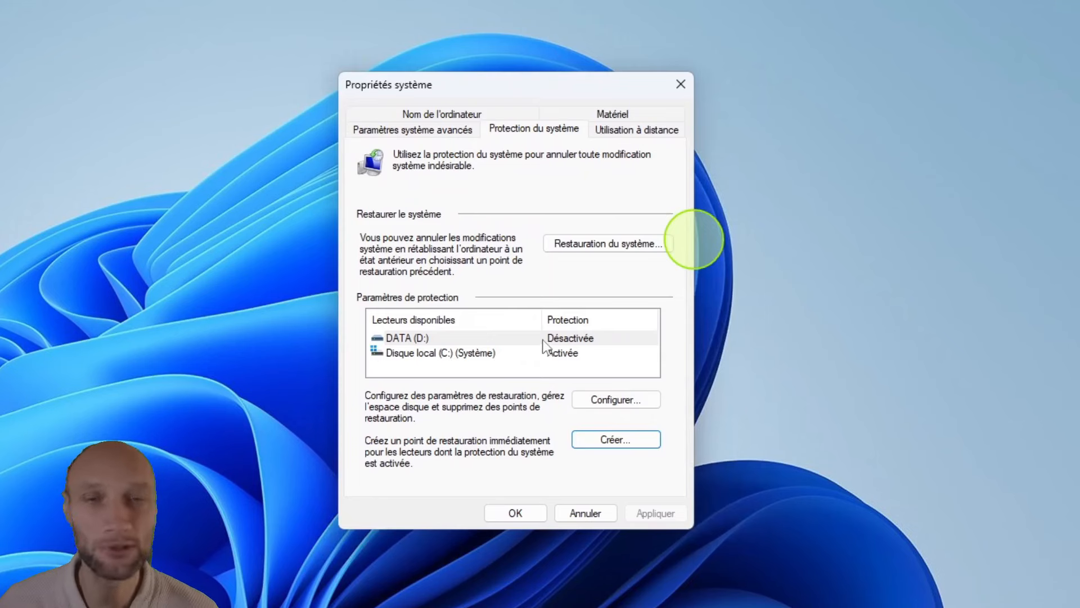
left_click(681, 85)
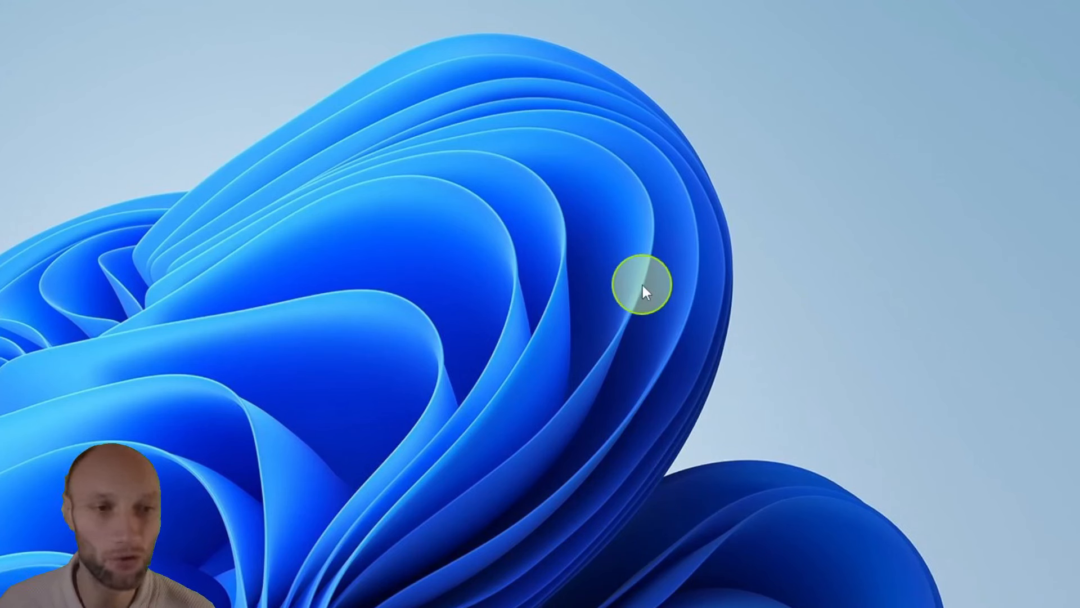
Step: Start the creation of a new shortcut on the desktop
right_click(627, 188)
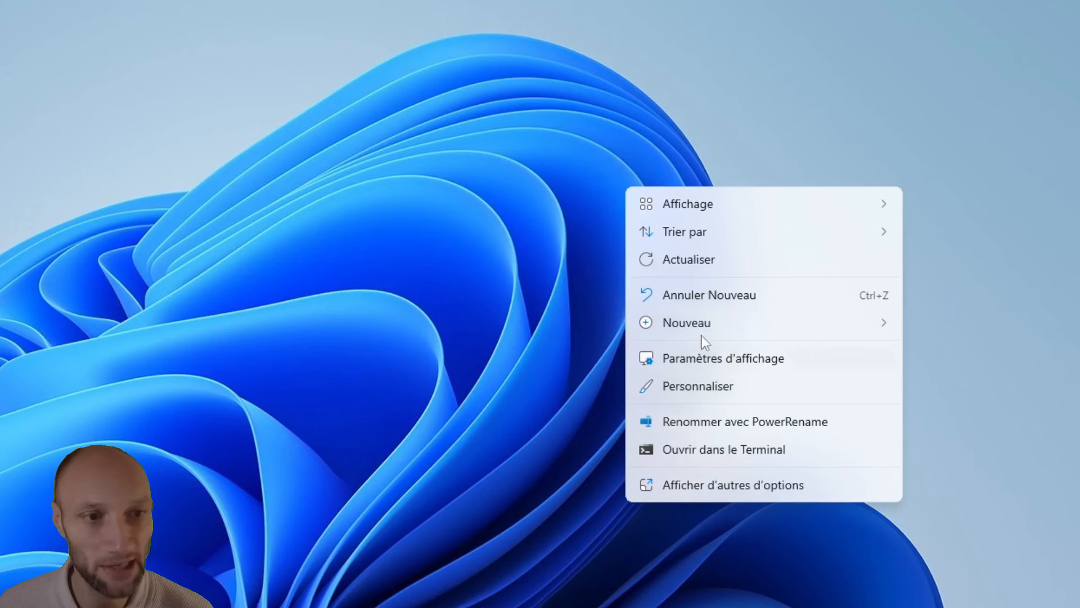
mouse_move(693, 320)
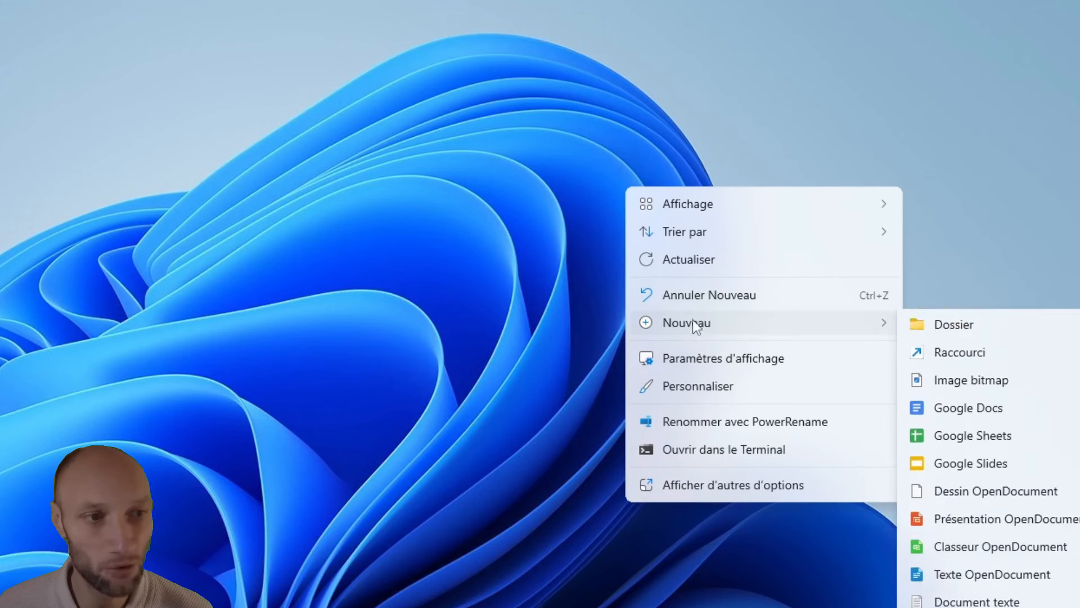
left_click(957, 355)
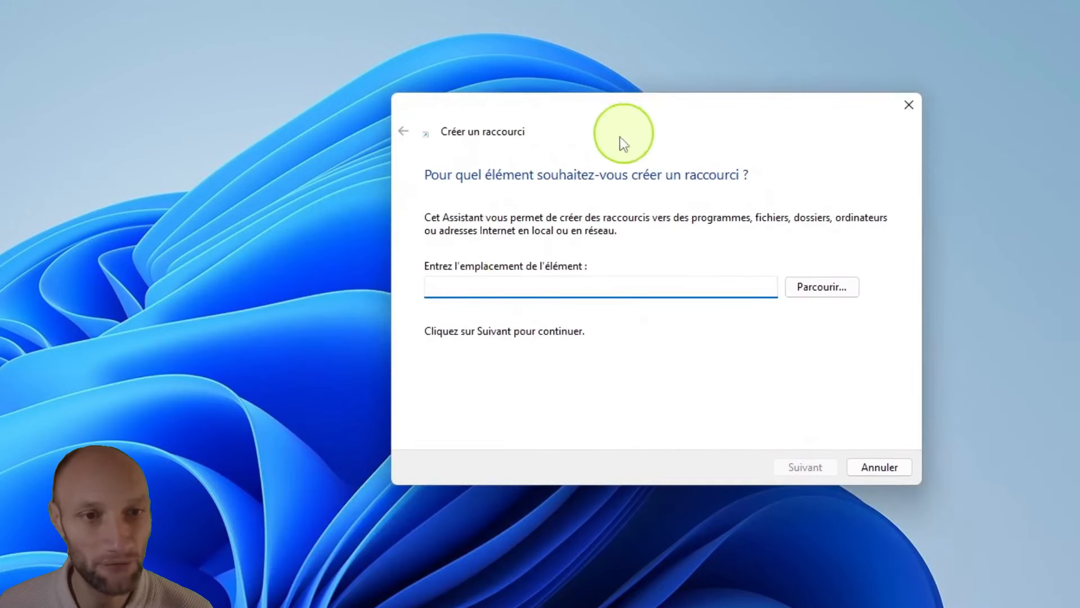
left_click_drag(583, 116, 605, 112)
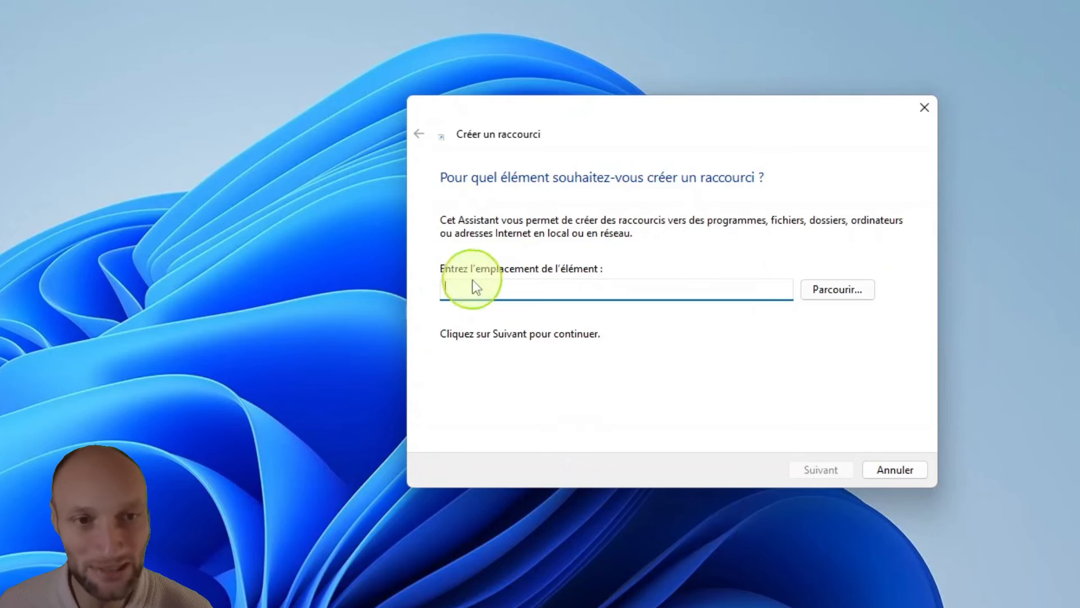
Step: Browse Disque local (C:) for the shortcut's target and expand the System32 folder inside Windows
left_click(842, 288)
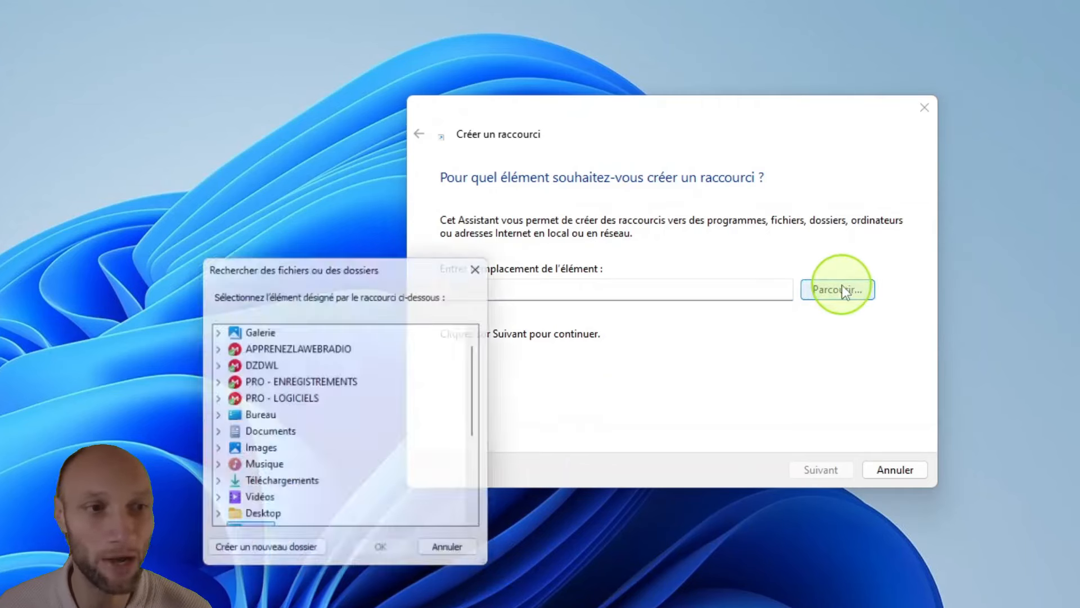
scroll(270, 467, "down", 3)
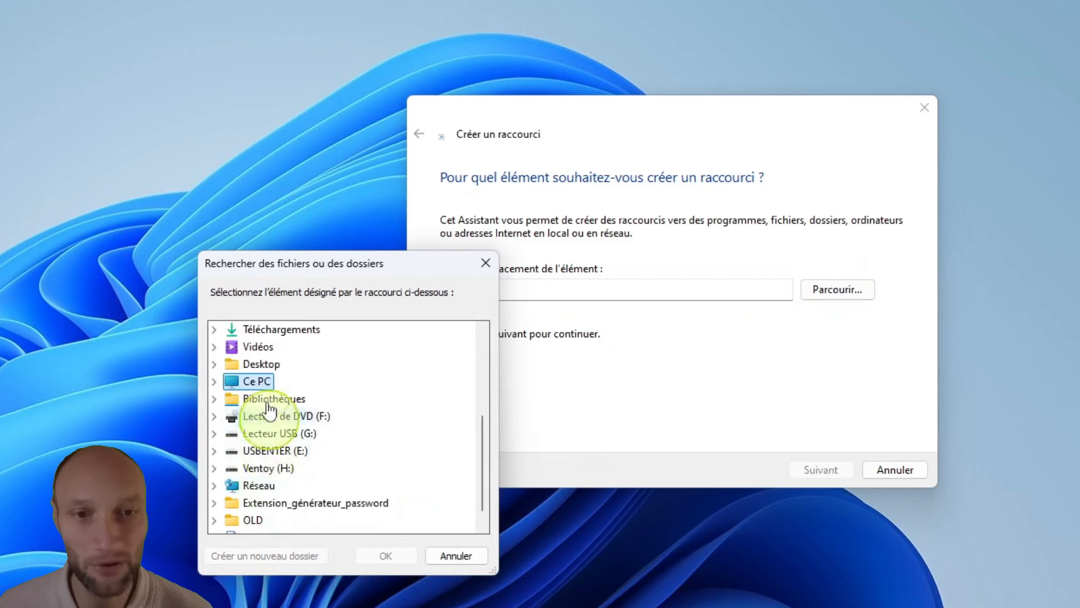
left_click(214, 382)
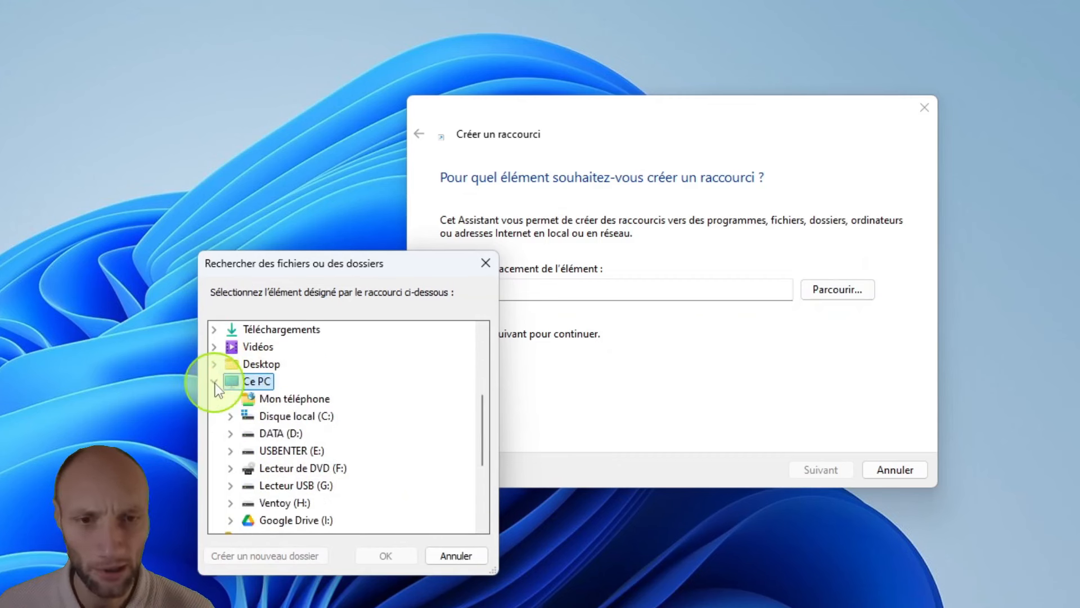
double_click(285, 418)
scroll(284, 428, "down", 4)
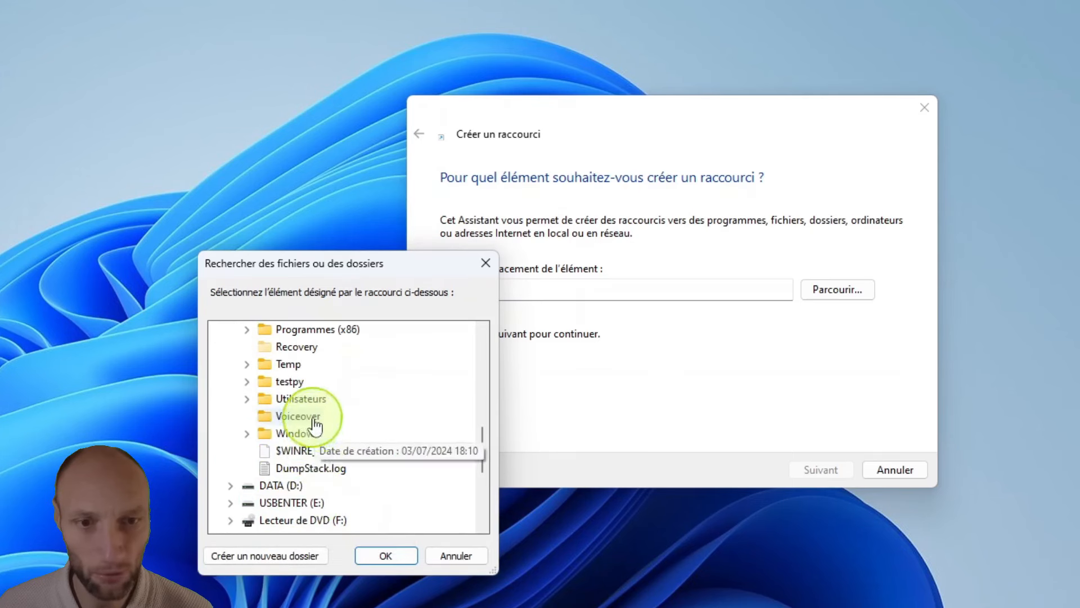
double_click(302, 434)
scroll(310, 442, "down", 15)
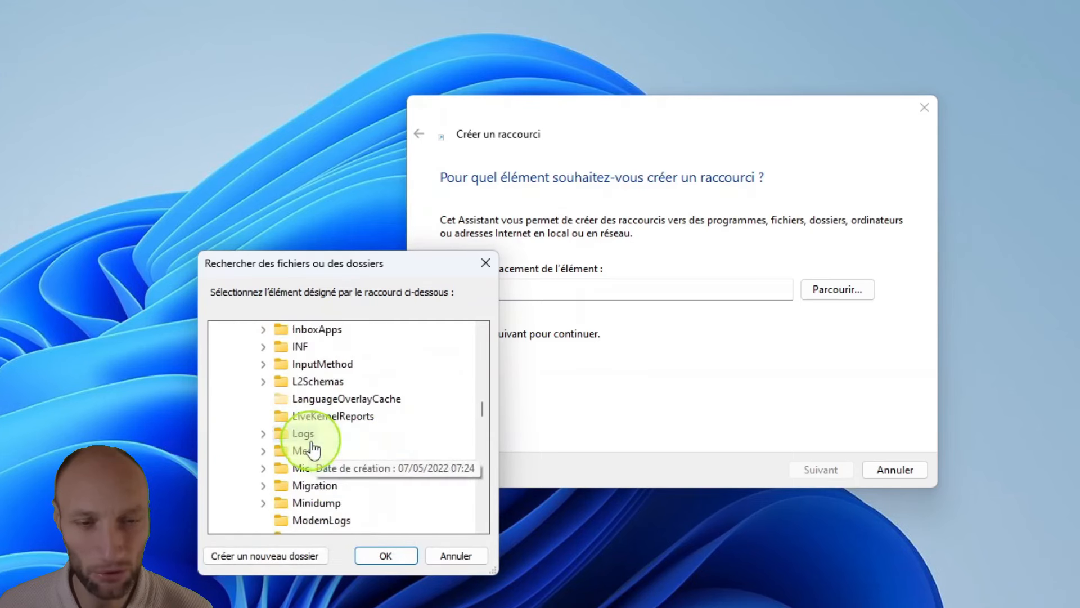
scroll(313, 450, "down", 9)
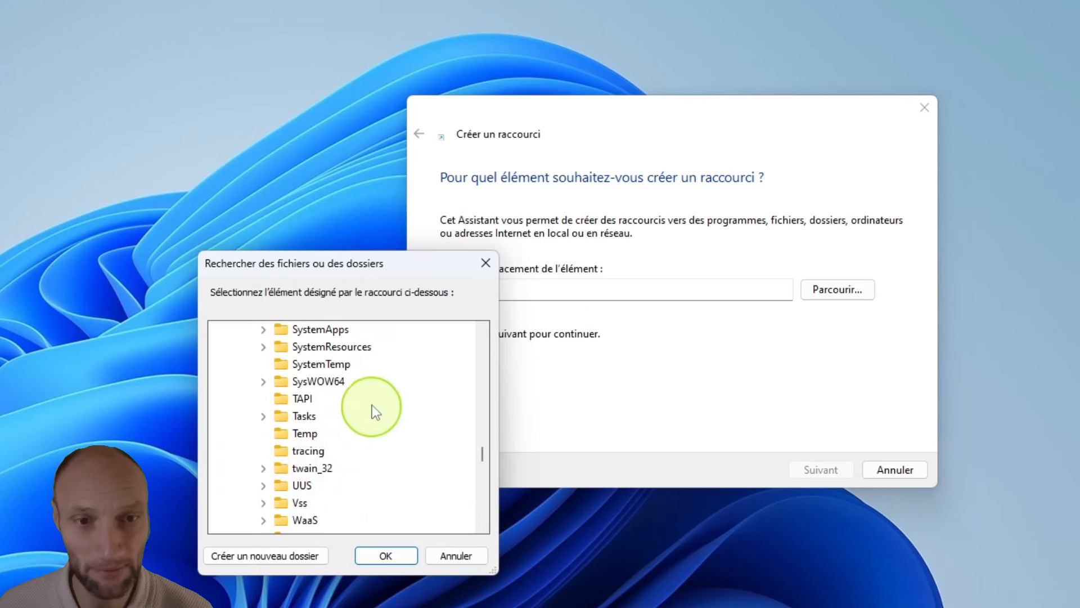
scroll(374, 402, "up", 1)
left_click(312, 364)
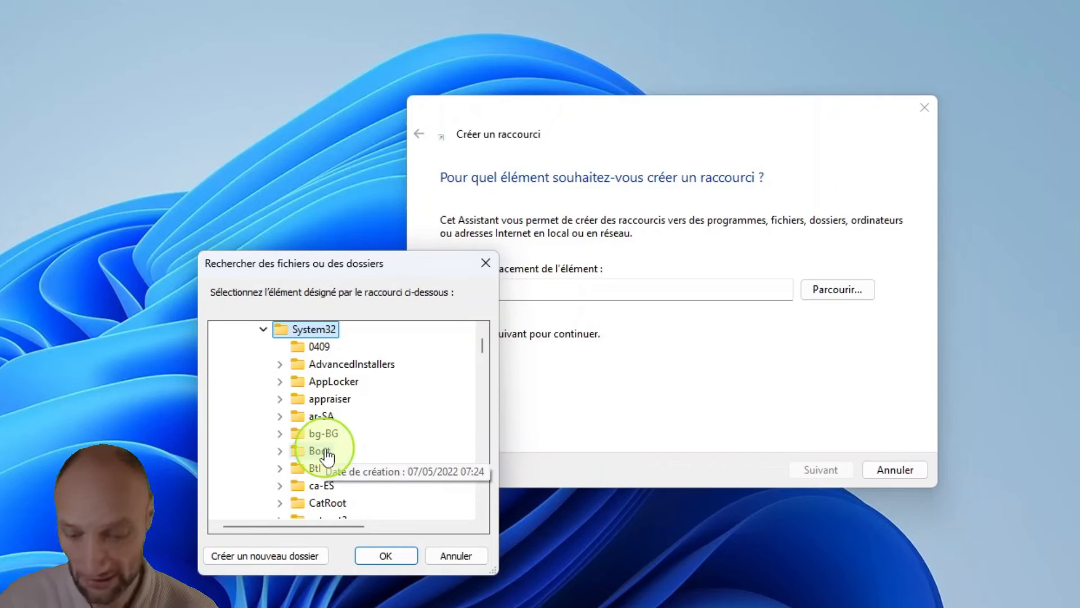
Step: Choose cmd.exe from System32 as the shortcut's location and append the /k switch to its path
type("cm")
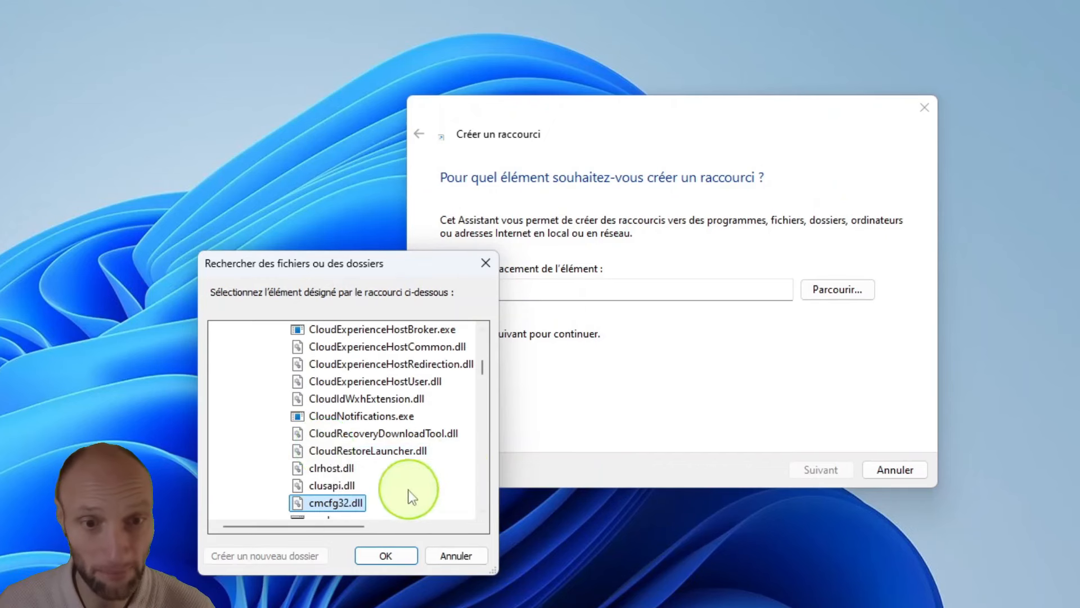
scroll(404, 475, "down", 2)
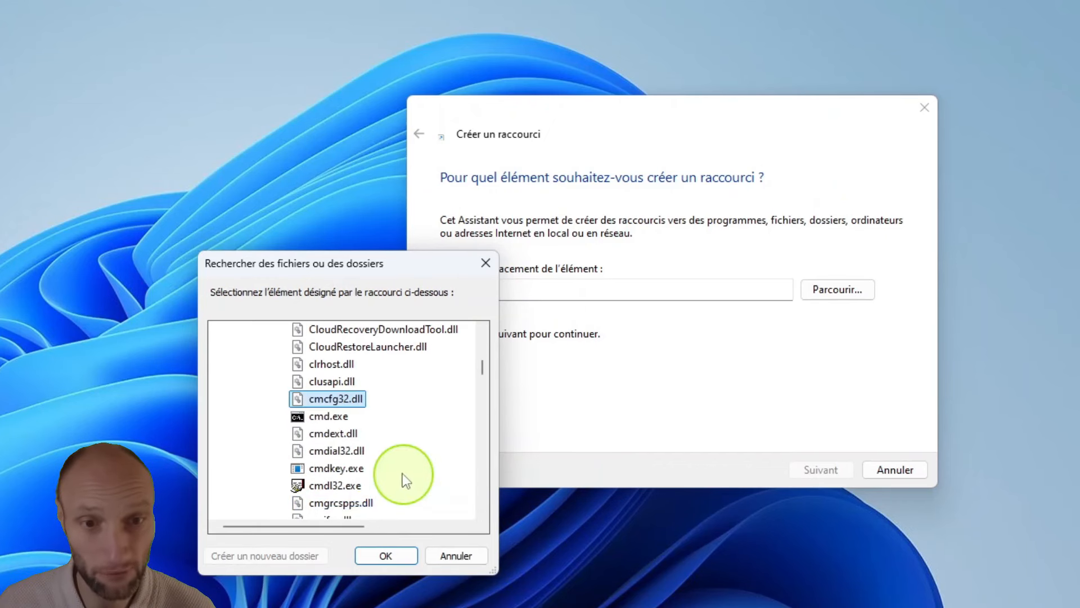
left_click(330, 416)
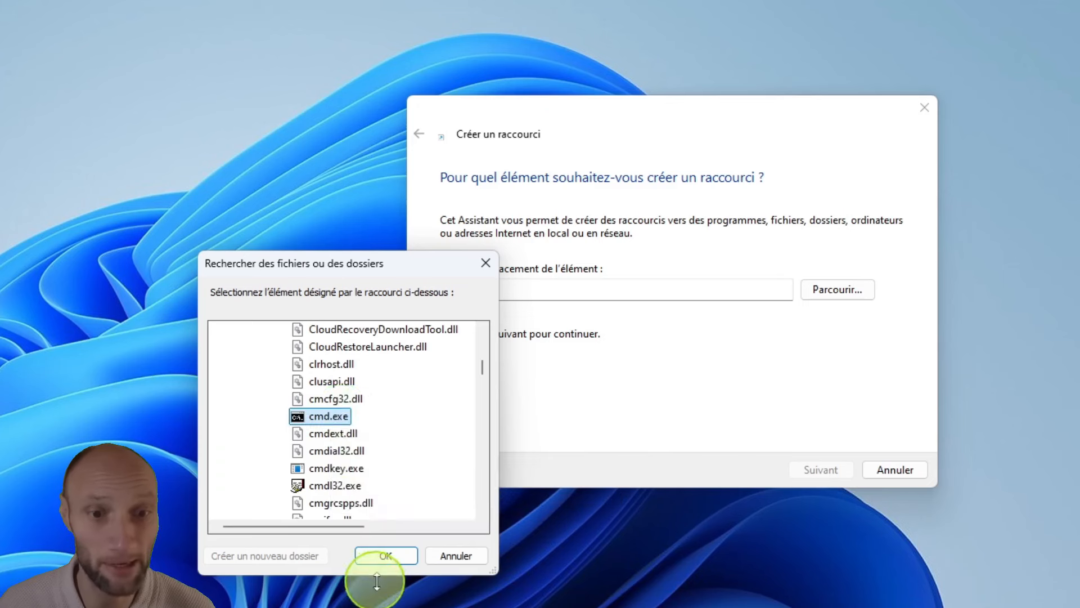
left_click(382, 554)
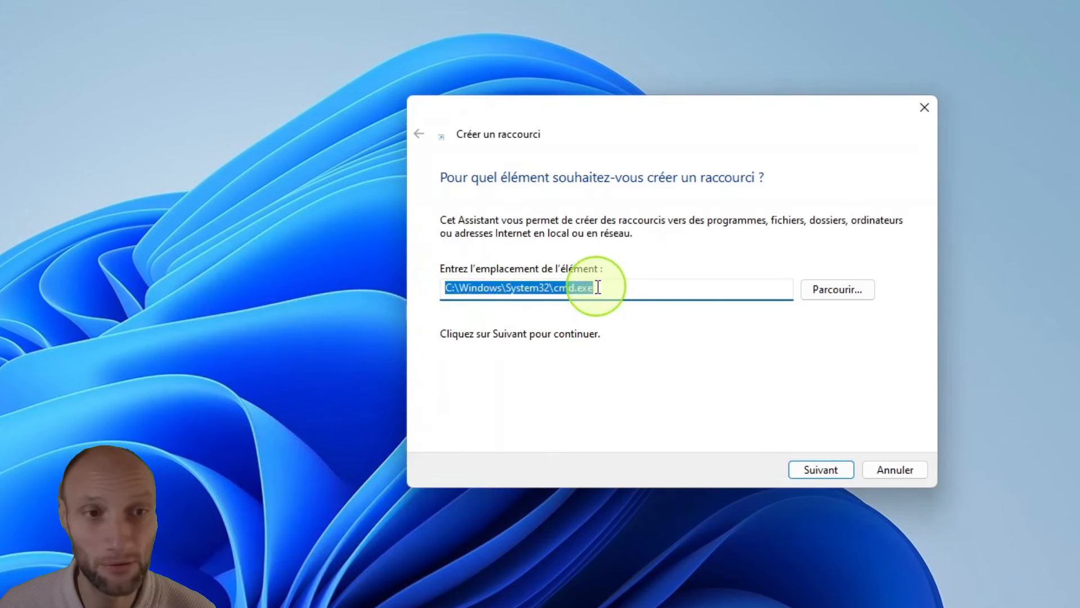
left_click(628, 288)
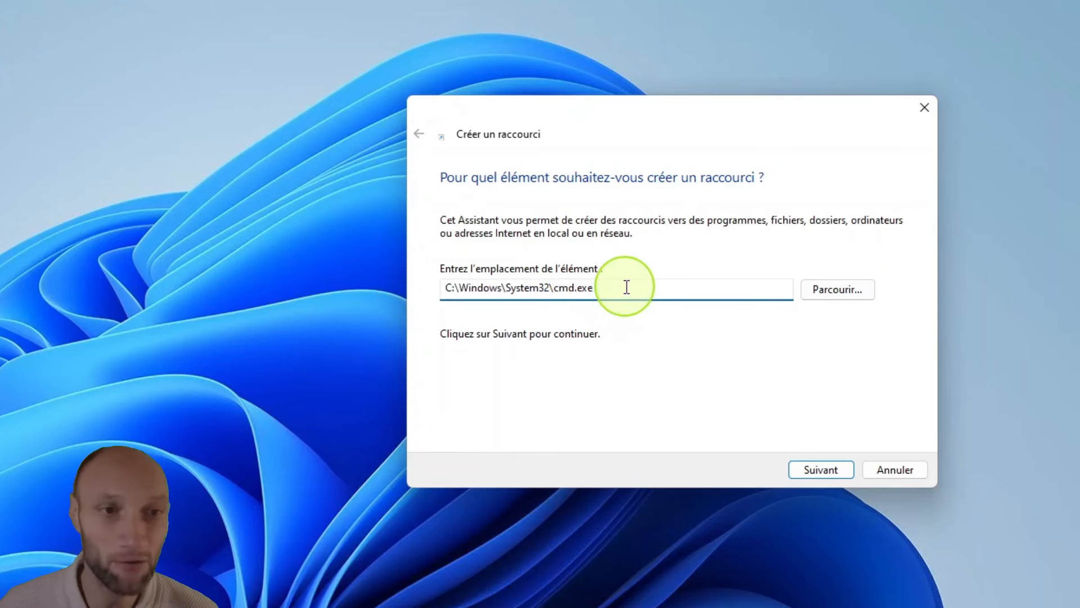
type("/k")
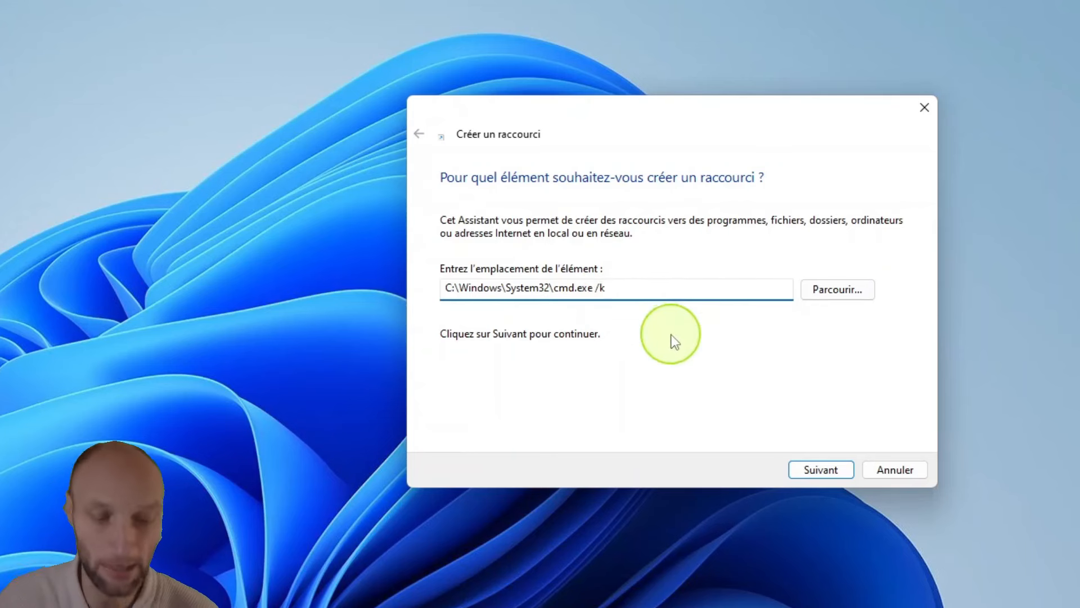
Step: Replace the shortcut's location with the Notepad command cmd.exe /k "wmic.exe /Namespace:\\root\default Path SystemRestore Call CreateRestorePoint "%DATE%", 100, 7"
key("BackSpace")
key("BackSpace")
key("BackSpace")
key("BackSpace")
key("BackSpace")
key("BackSpace")
key("BackSpace")
key("BackSpace")
key("BackSpace")
key("BackSpace")
key("BackSpace")
key("BackSpace")
key("BackSpace")
key("BackSpace")
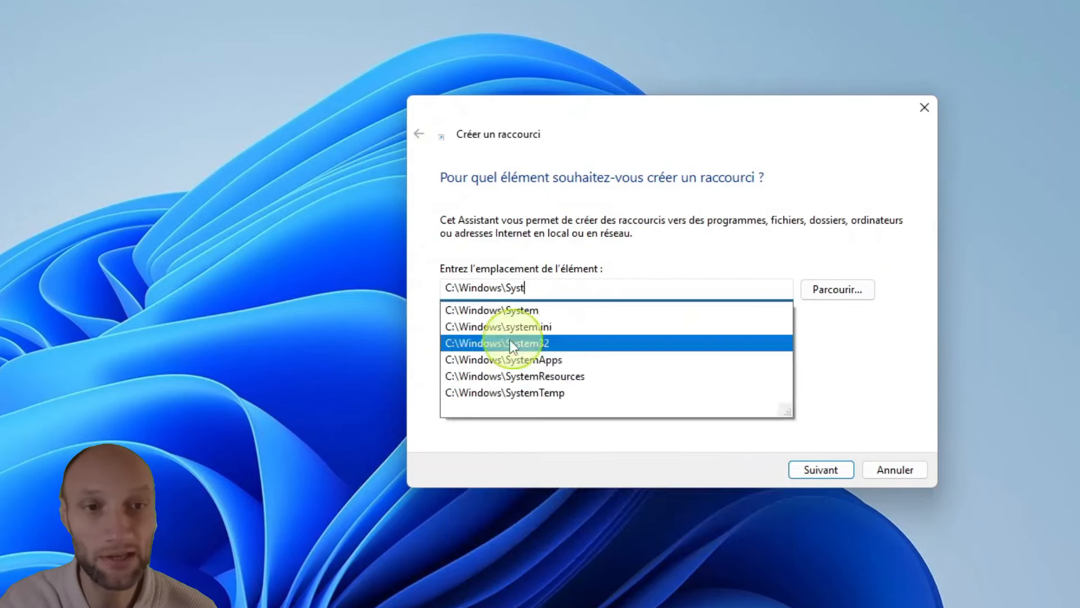
key("BackSpace")
key("BackSpace")
key("BackSpace")
key("BackSpace")
key("BackSpace")
key("BackSpace")
key("BackSpace")
key("BackSpace")
key("BackSpace")
key("BackSpace")
key("BackSpace")
key("BackSpace")
key("BackSpace")
key("BackSpace")
key("BackSpace")
key("BackSpace")
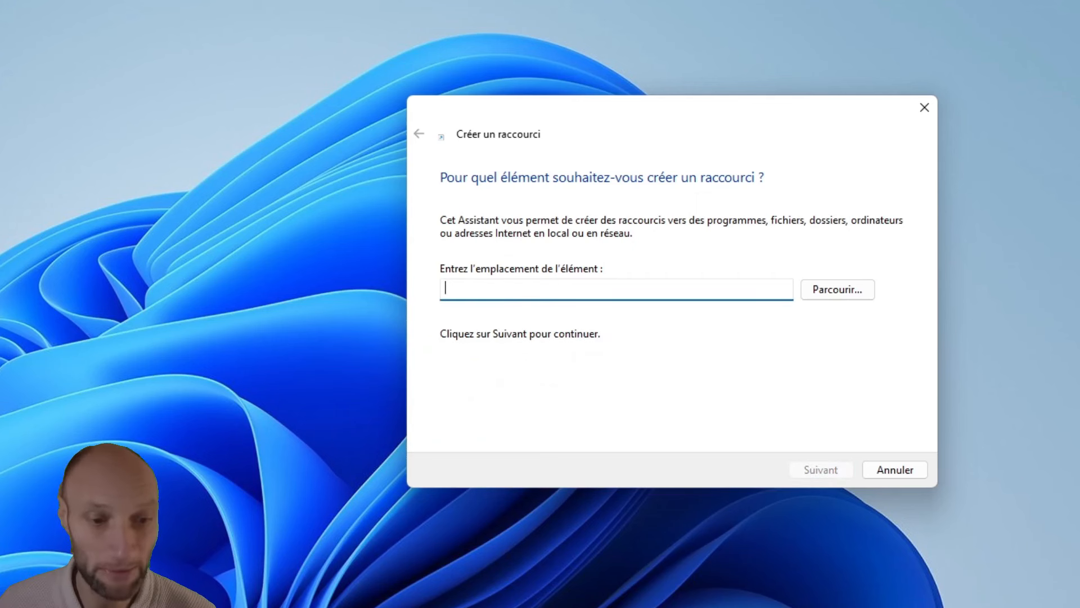
key("alt+Tab")
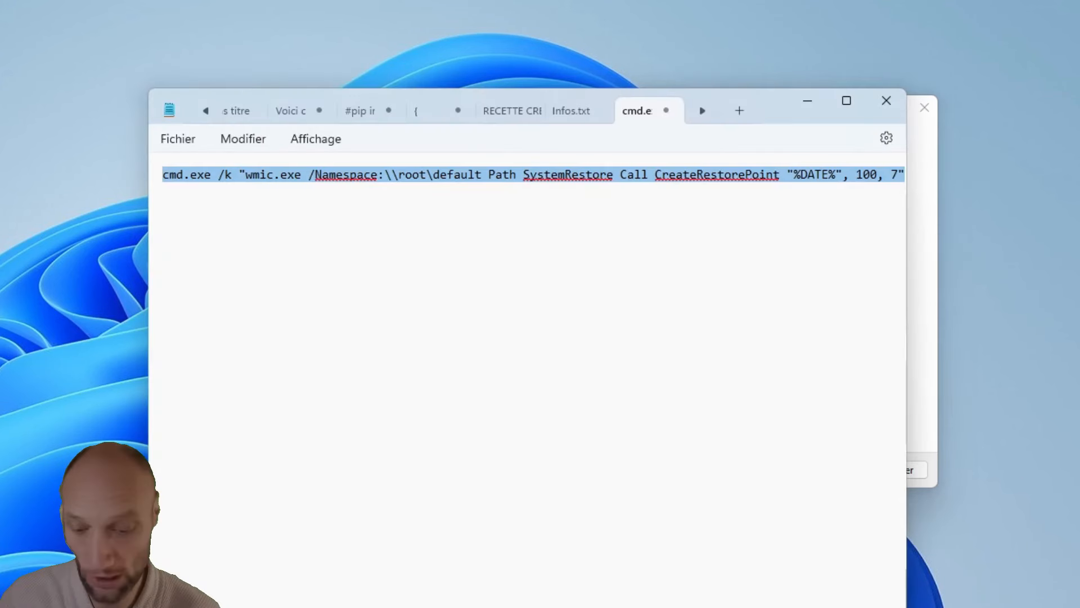
left_click(809, 108)
type("cmd.exe /k \"wmic.exe /Namespace:\\\\root\\default Path SystemRestore Call CreateRestorePoint \"%DATE%\", 100, 7\"")
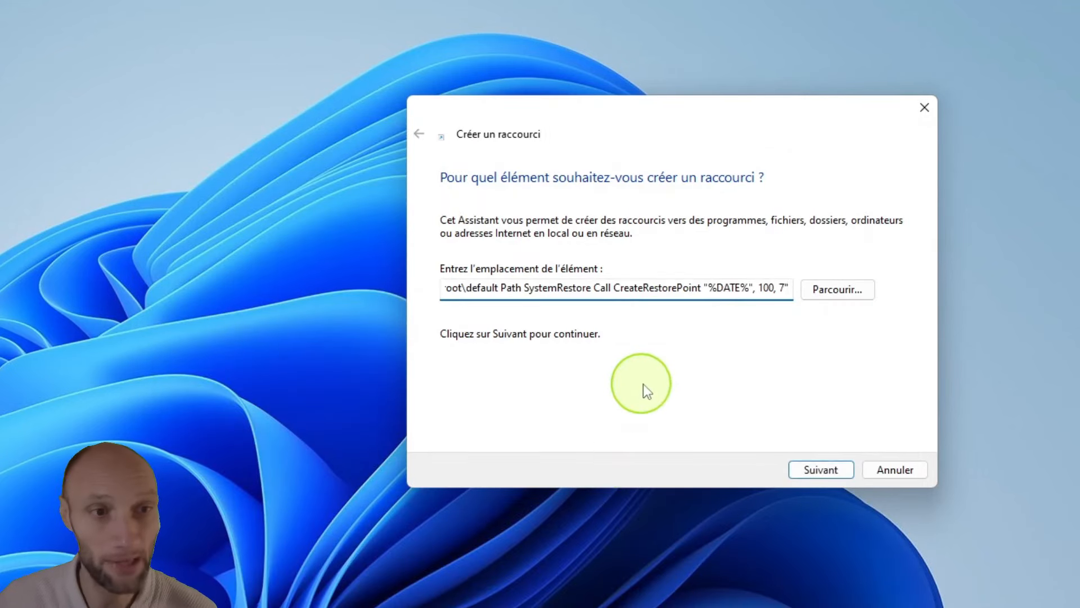
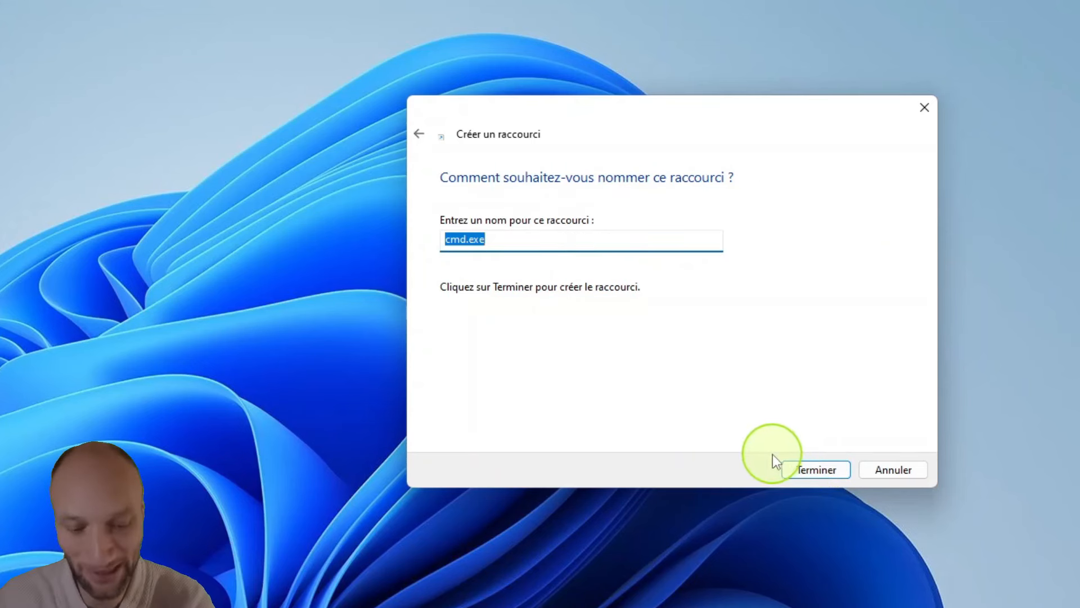
Step: Name the shortcut "Restauration manuelle" and finish creating it
type("Reau")
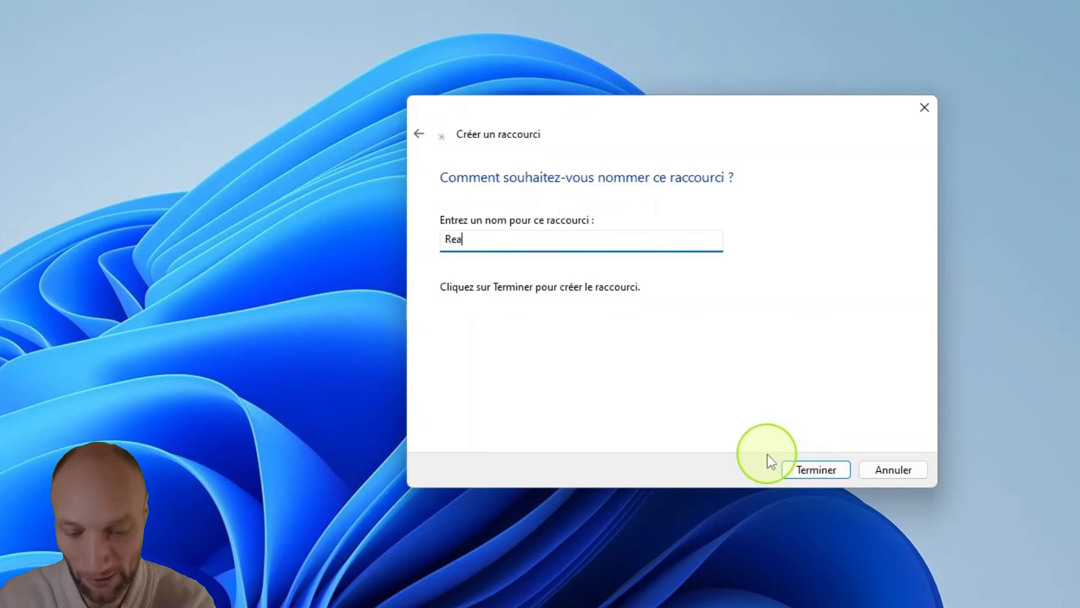
key("BackSpace")
key("BackSpace")
key("BackSpace")
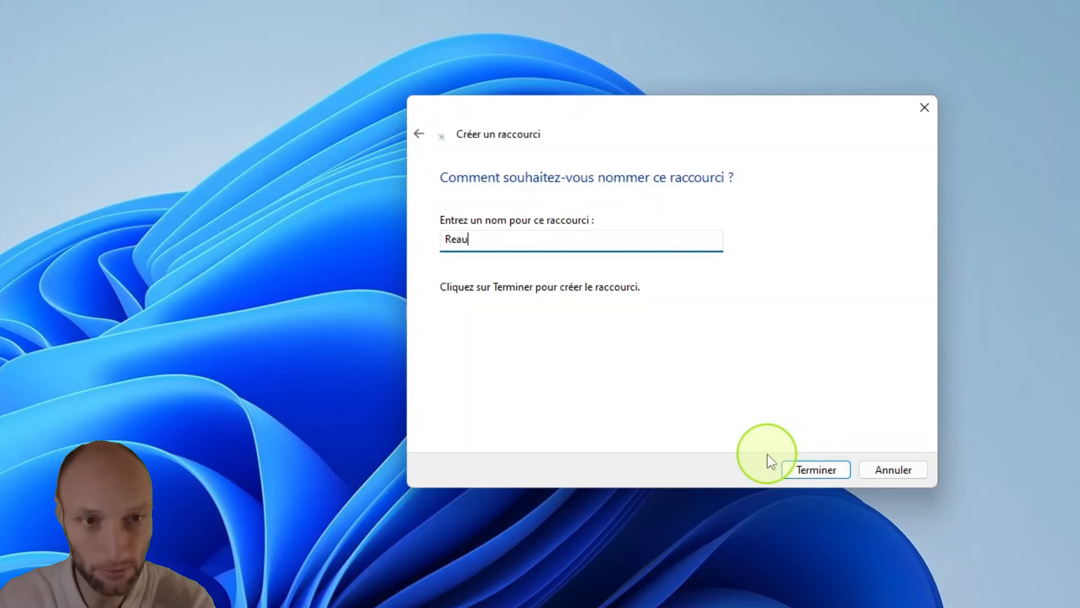
type("staura")
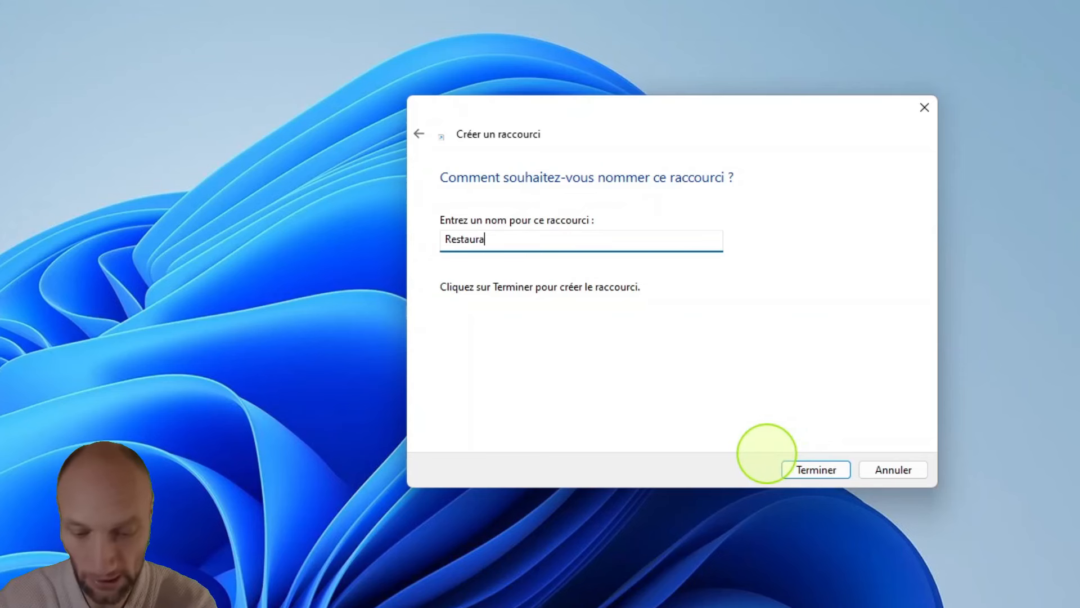
type("tion manueller")
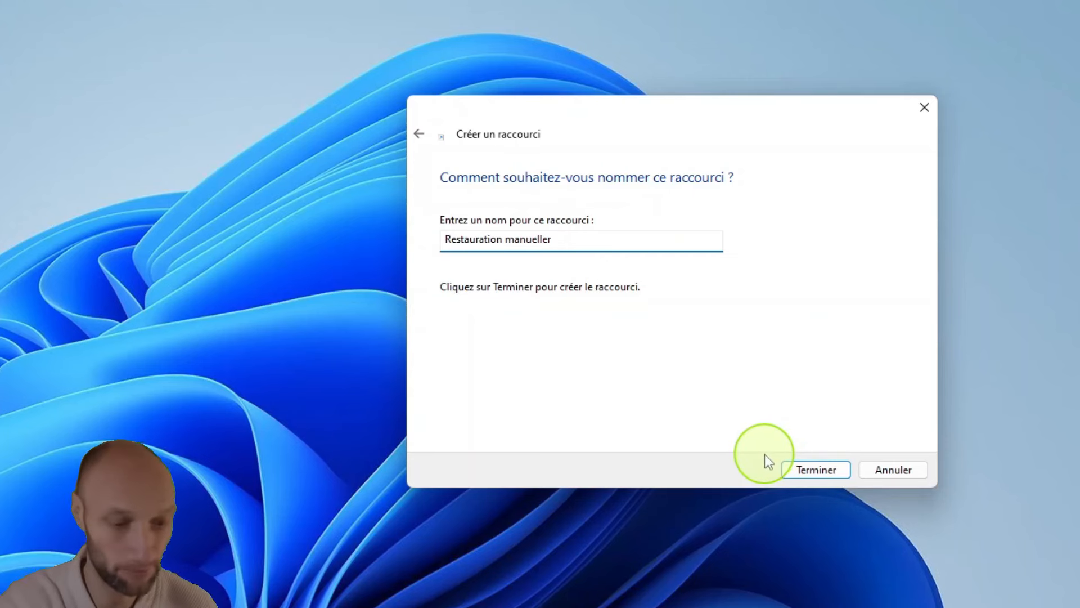
key("BackSpace")
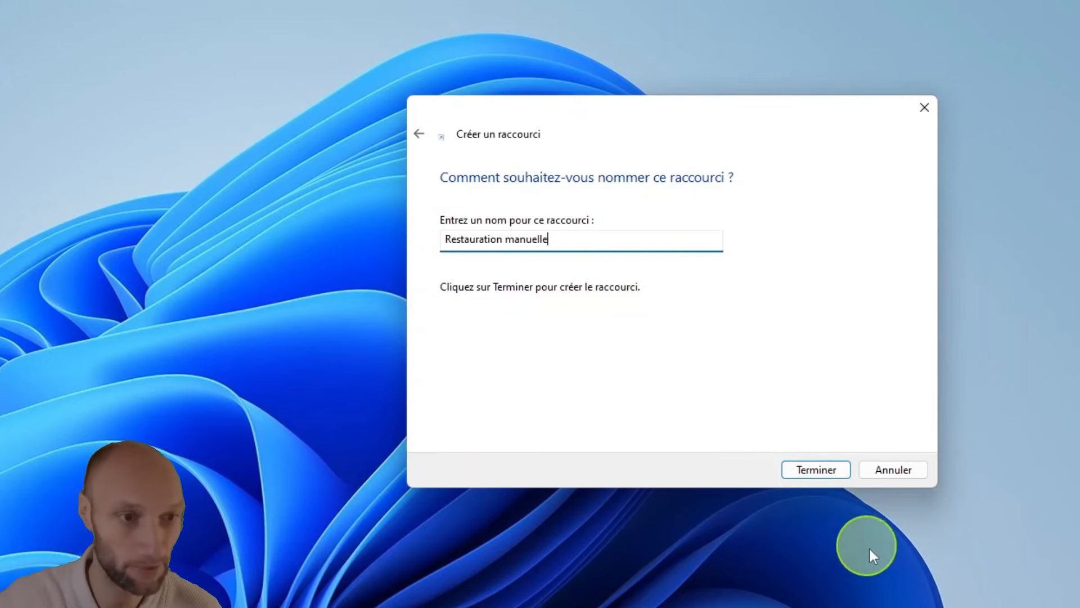
left_click(813, 467)
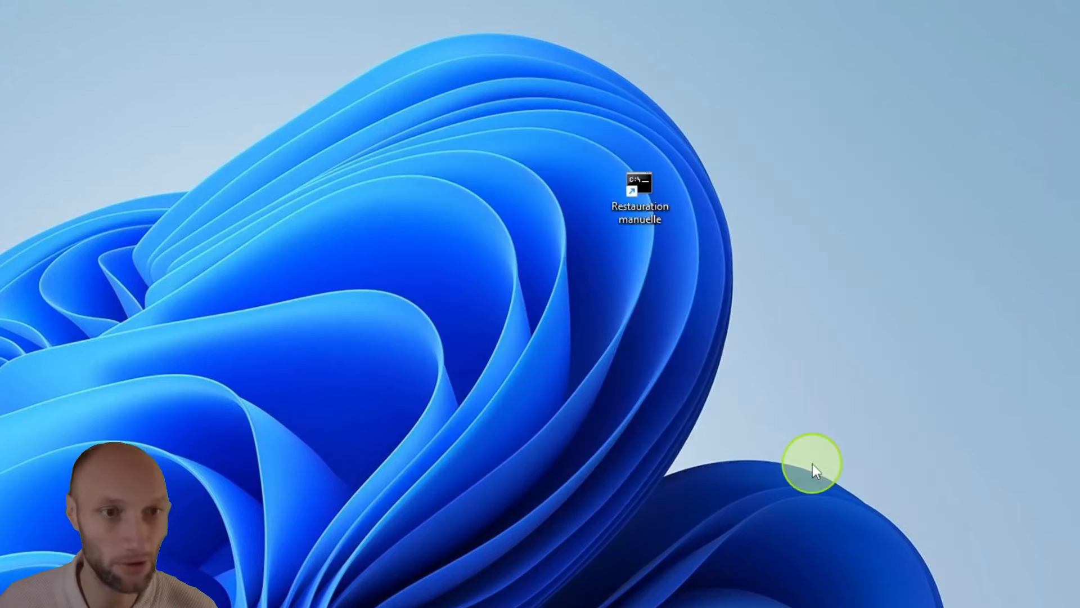
Step: Move the Restauration manuelle shortcut toward the desktop's upper-right corner and open its properties
left_click_drag(639, 180, 888, 107)
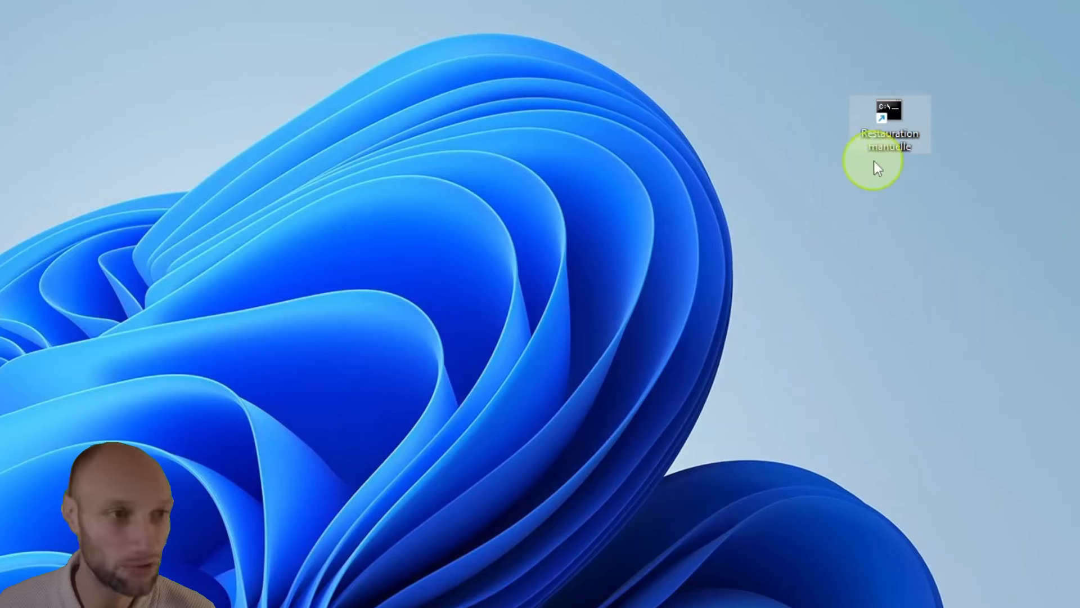
right_click(896, 111)
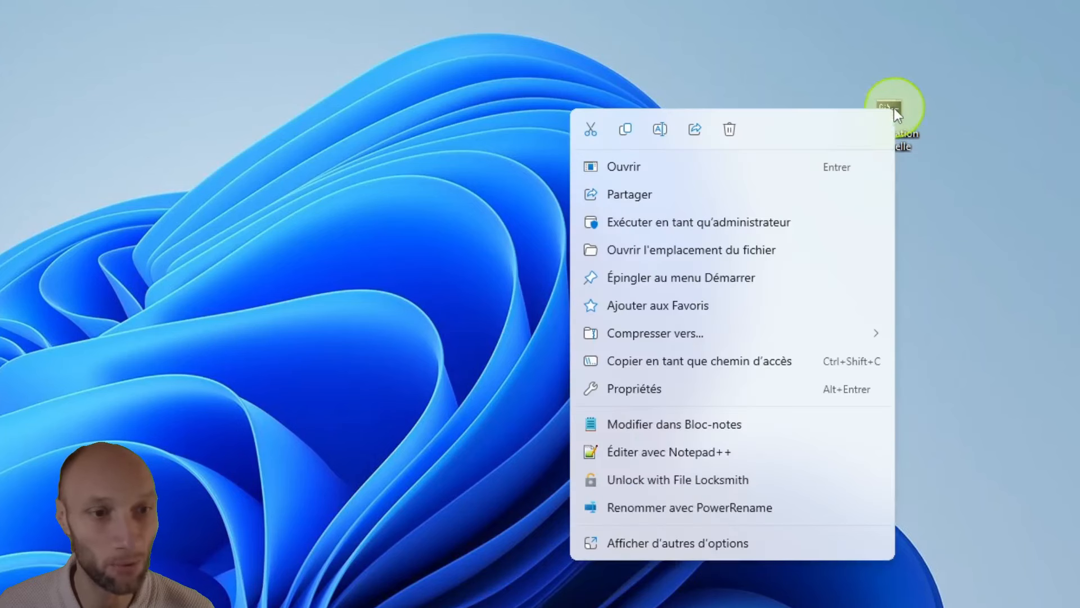
left_click(657, 390)
left_click(923, 124)
left_click_drag(924, 124, 659, 49)
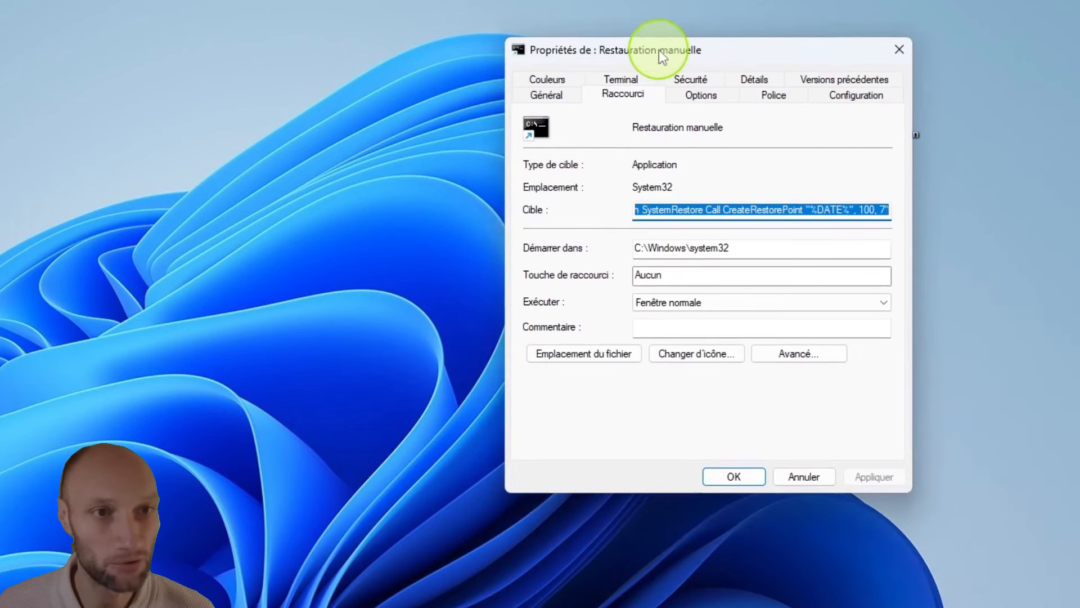
Step: Set the Restauration manuelle shortcut to run as administrator in its advanced properties
left_click(541, 99)
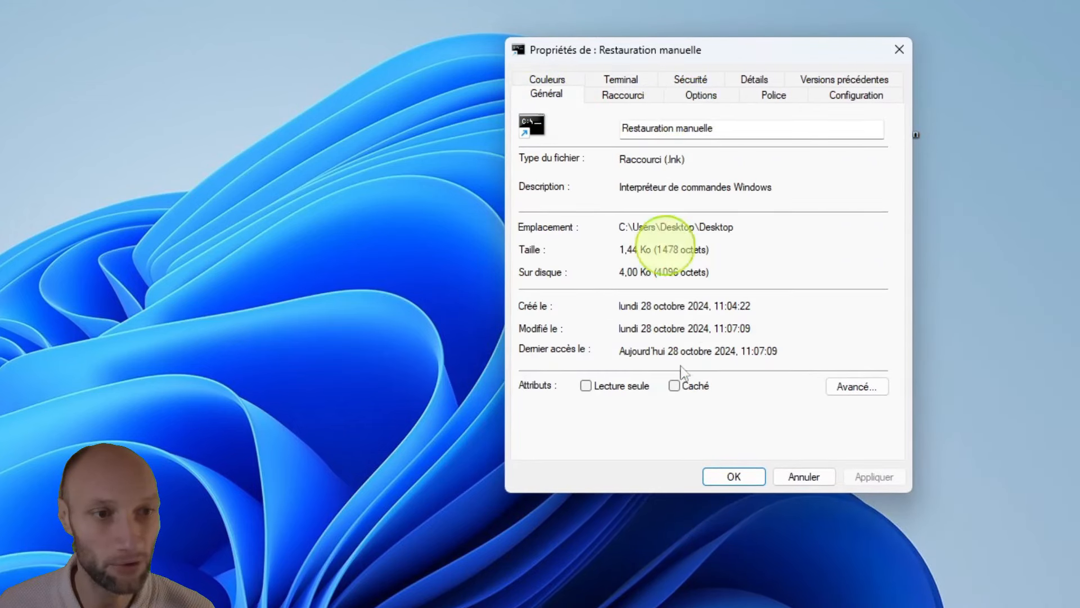
left_click(629, 93)
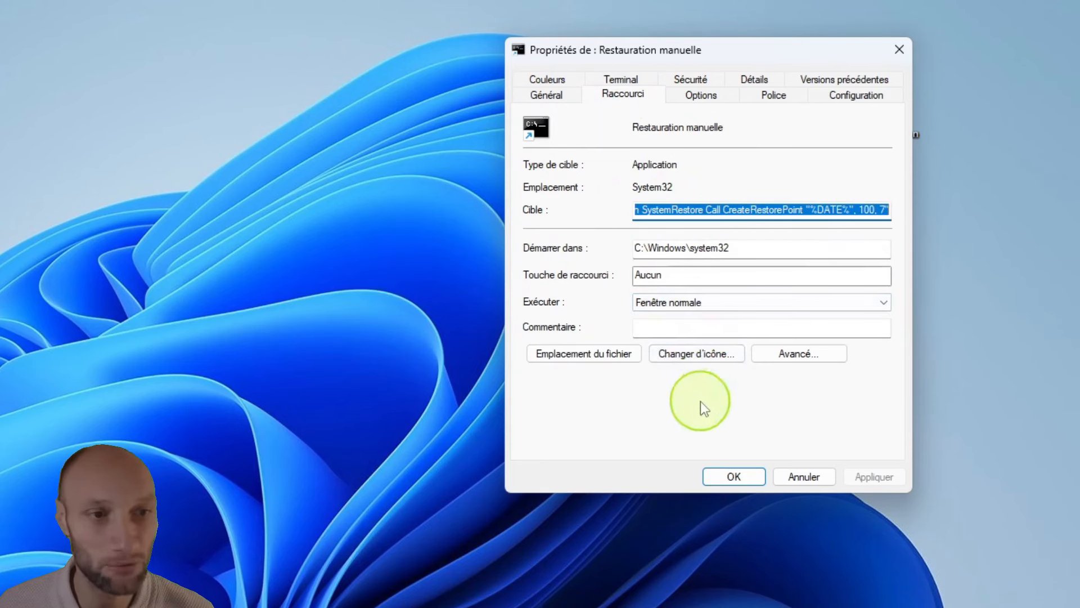
left_click(791, 359)
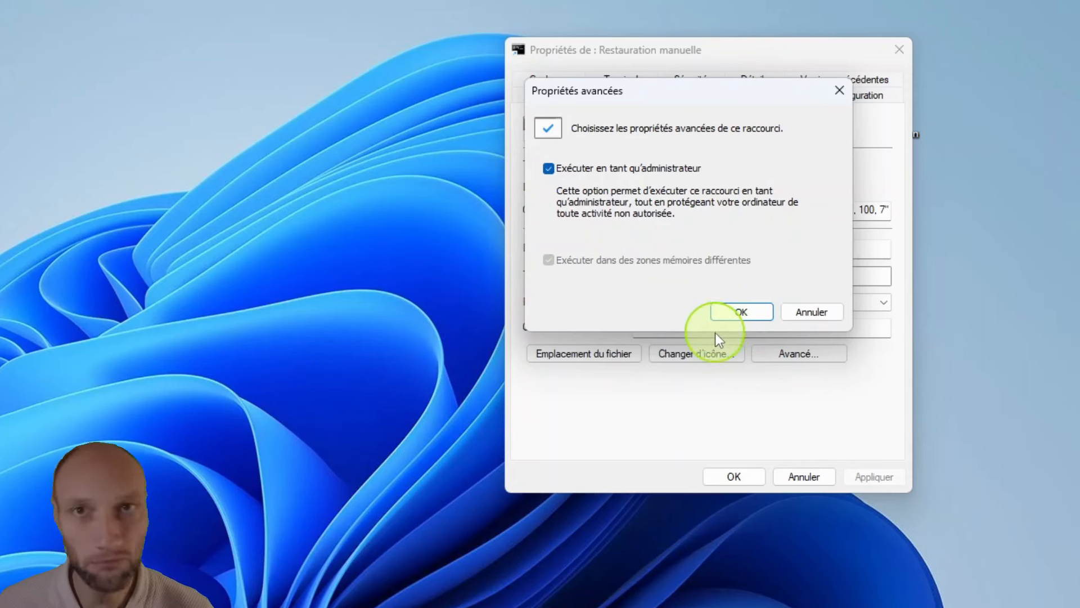
left_click(729, 315)
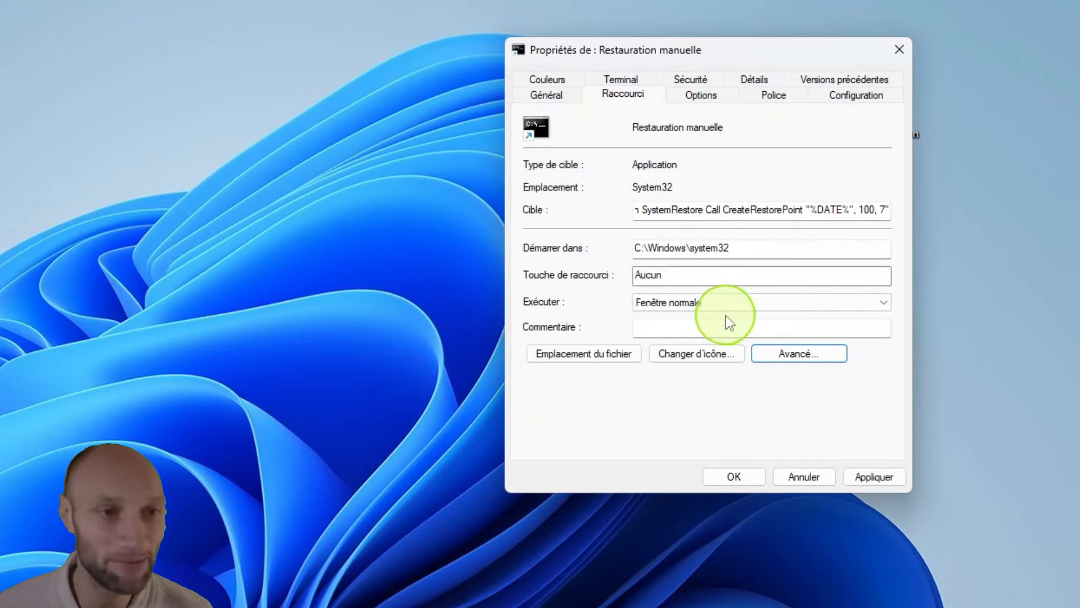
Step: Load the icon library shell32.dll from System32 as the Restauration manuelle shortcut's icon source
left_click(700, 355)
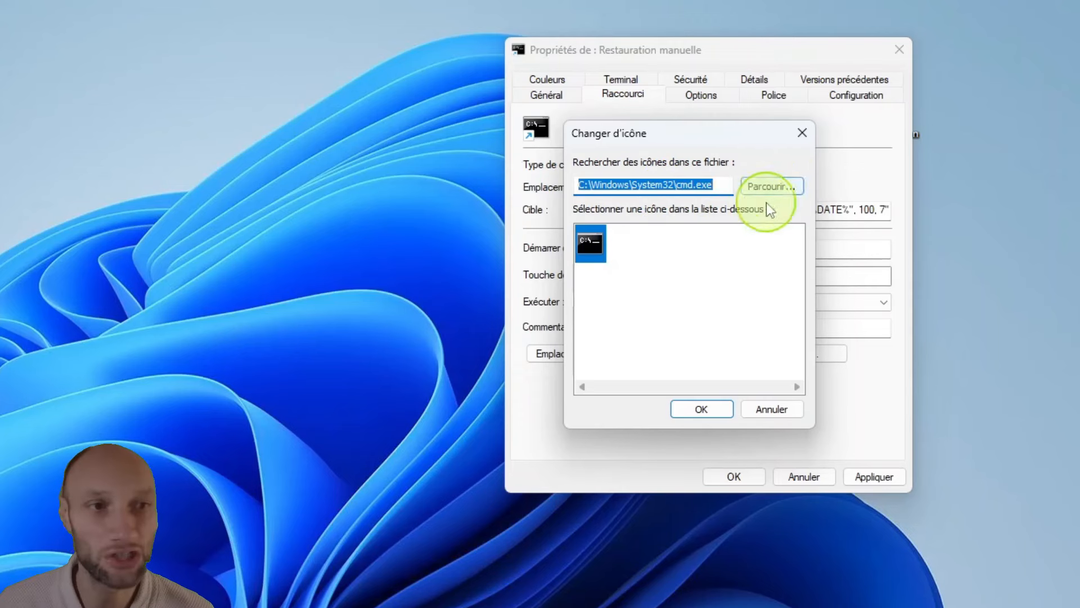
left_click(772, 188)
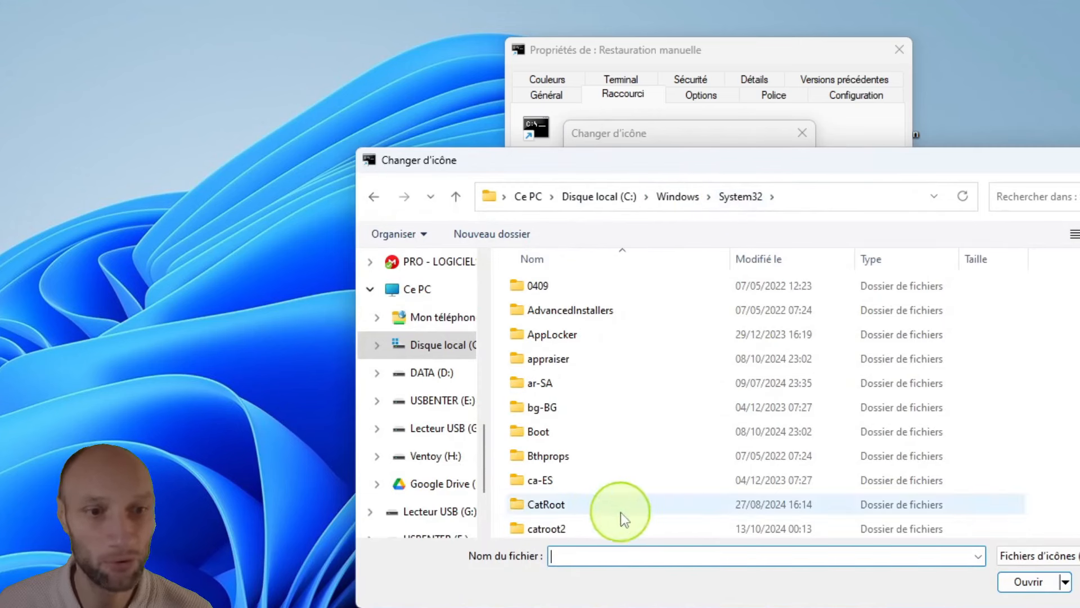
type("wi")
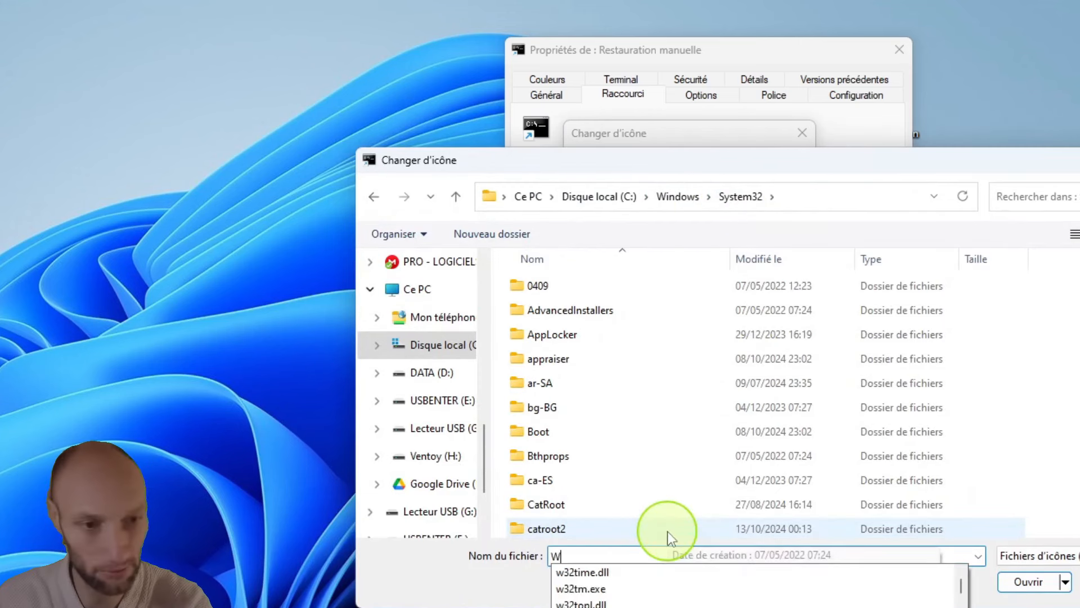
key("BackSpace")
key("BackSpace")
type("s")
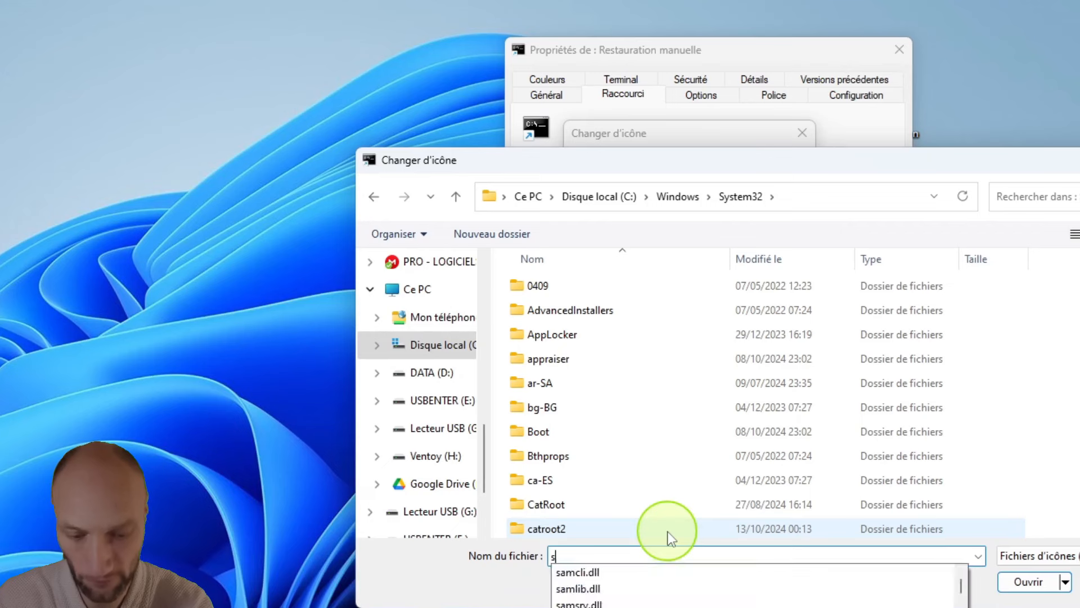
type("he")
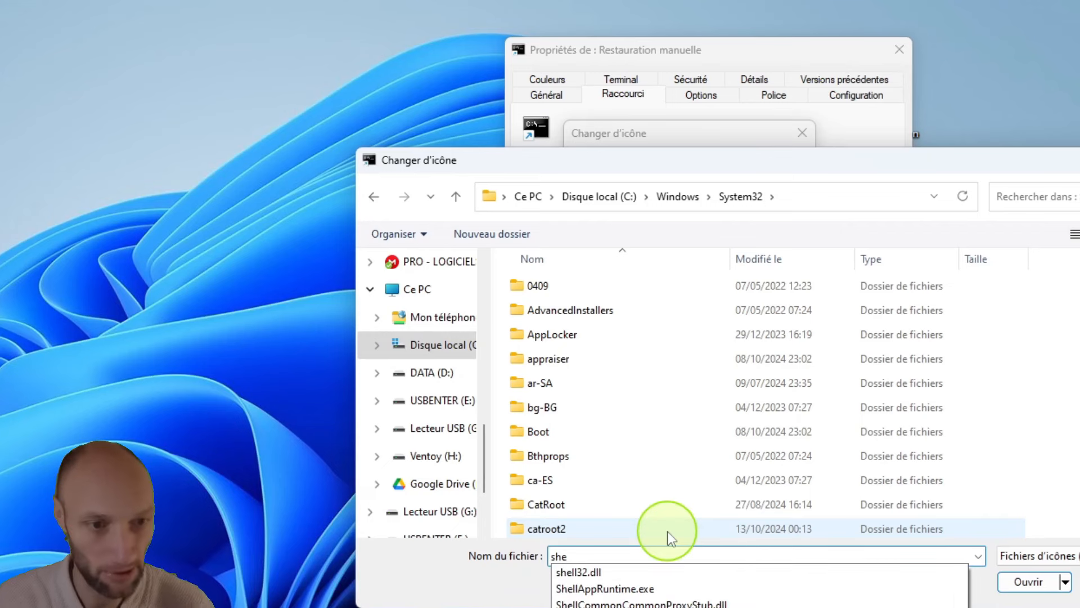
left_click(563, 571)
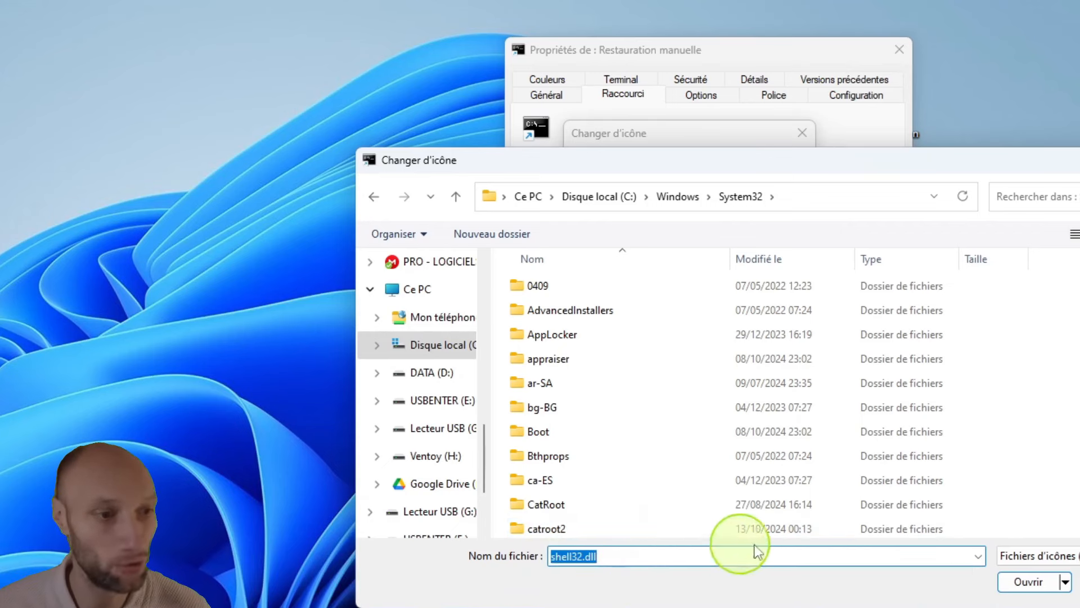
left_click(1029, 582)
Step: Choose the blue-screen computer with a small window as the shortcut's icon, apply the change and close the properties
scroll(748, 265, "down", 5)
scroll(748, 274, "down", 8)
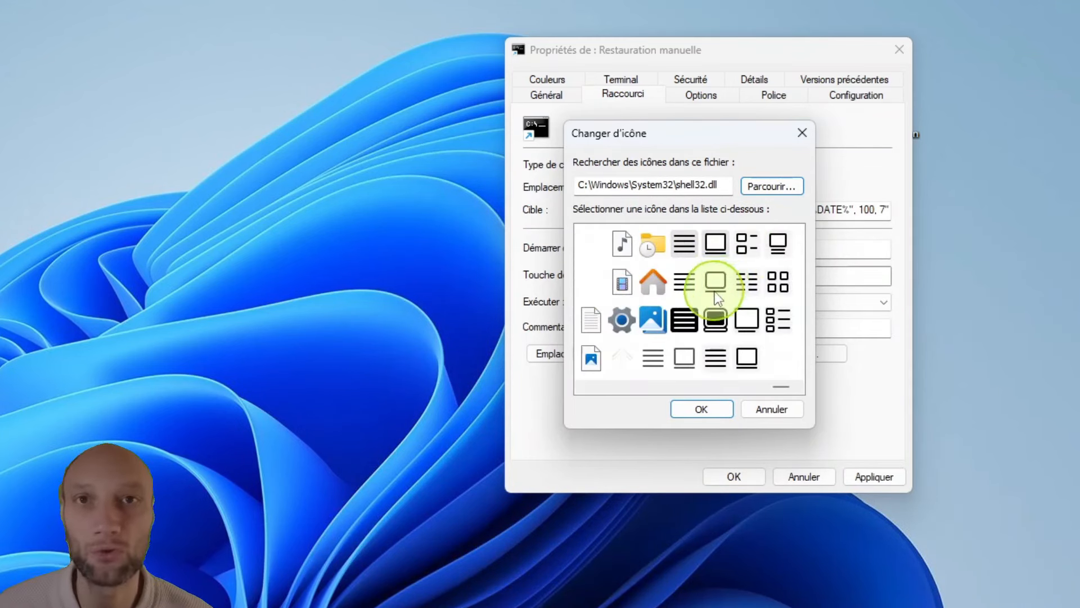
scroll(711, 315, "up", 5)
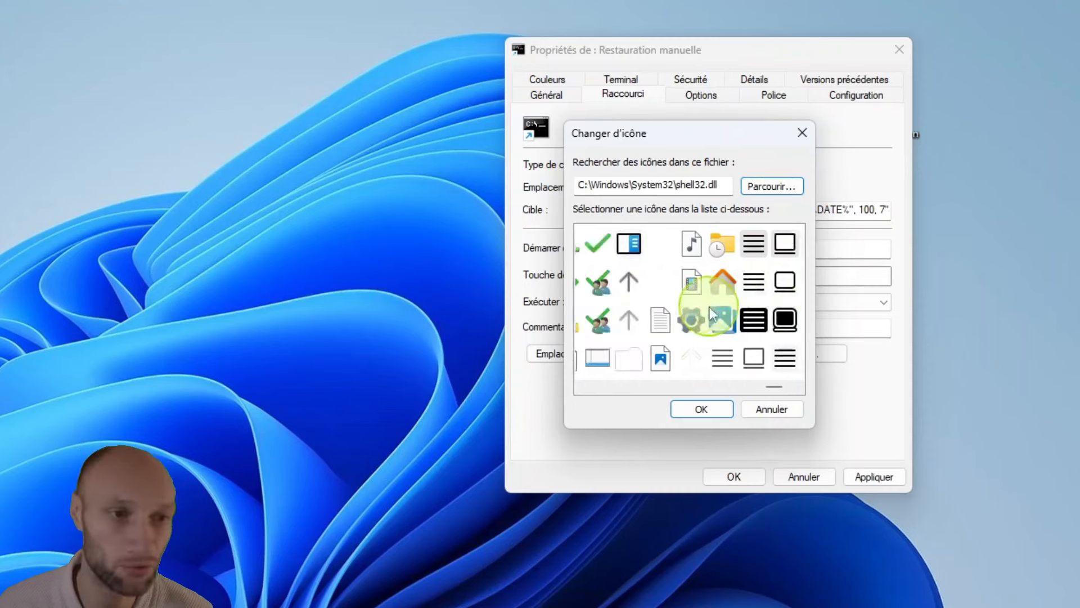
scroll(711, 312, "up", 8)
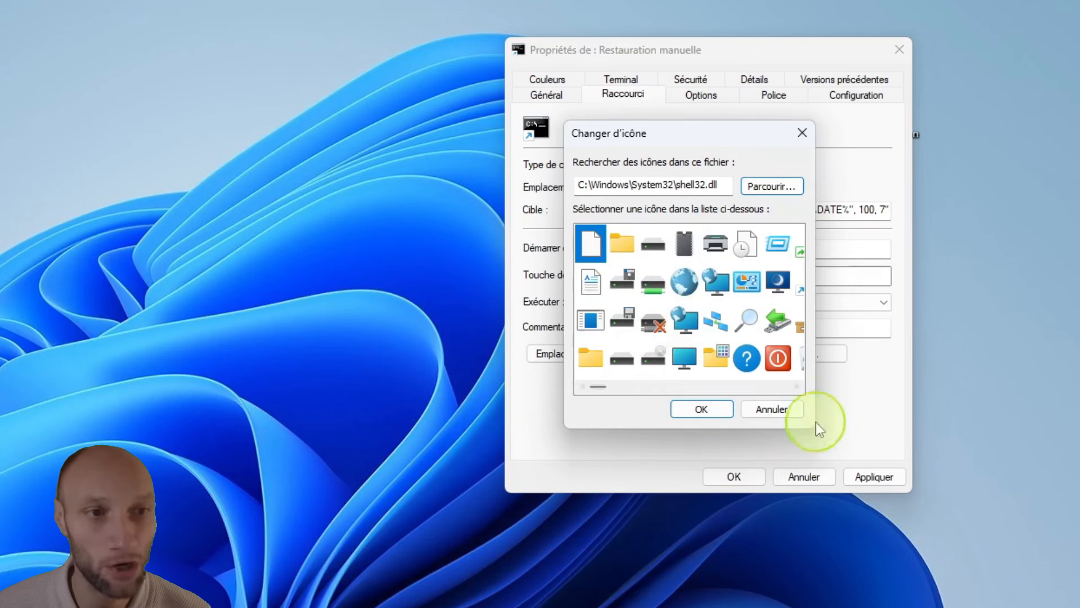
scroll(691, 332, "down", 6)
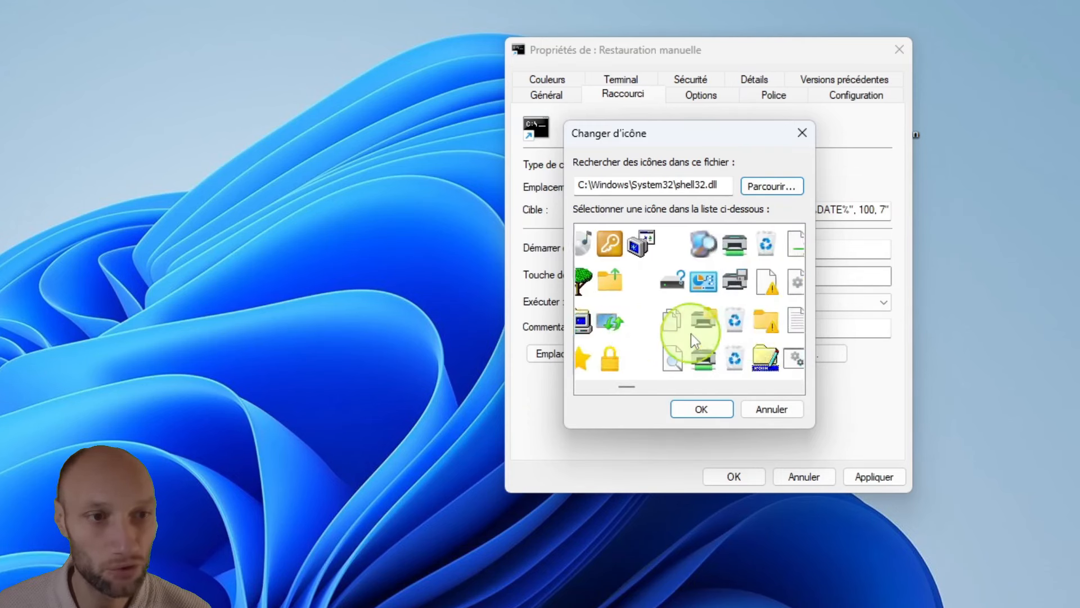
scroll(694, 332, "up", 3)
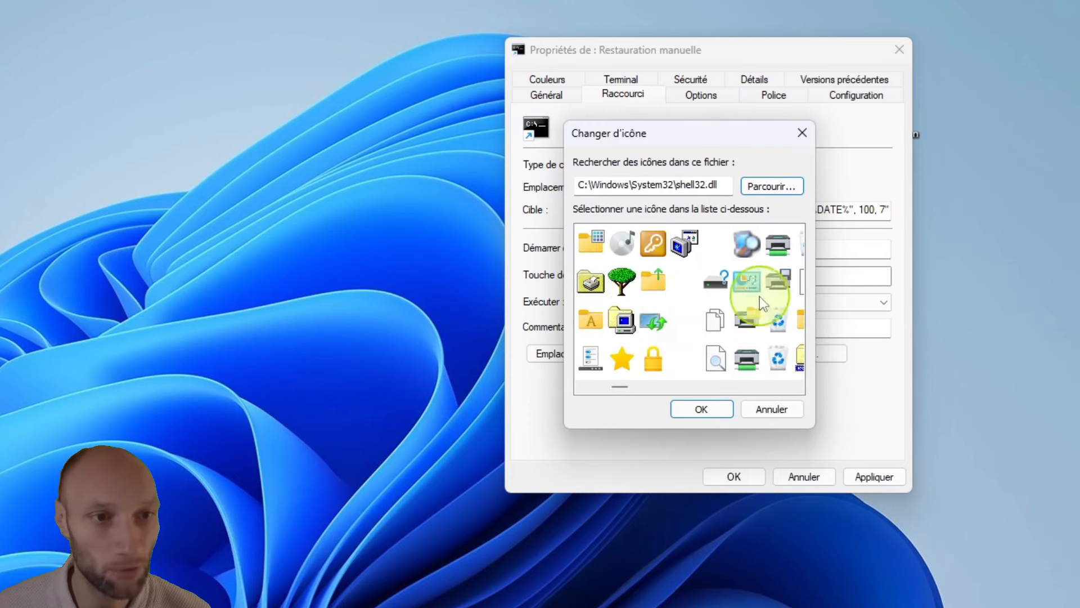
scroll(693, 318, "down", 3)
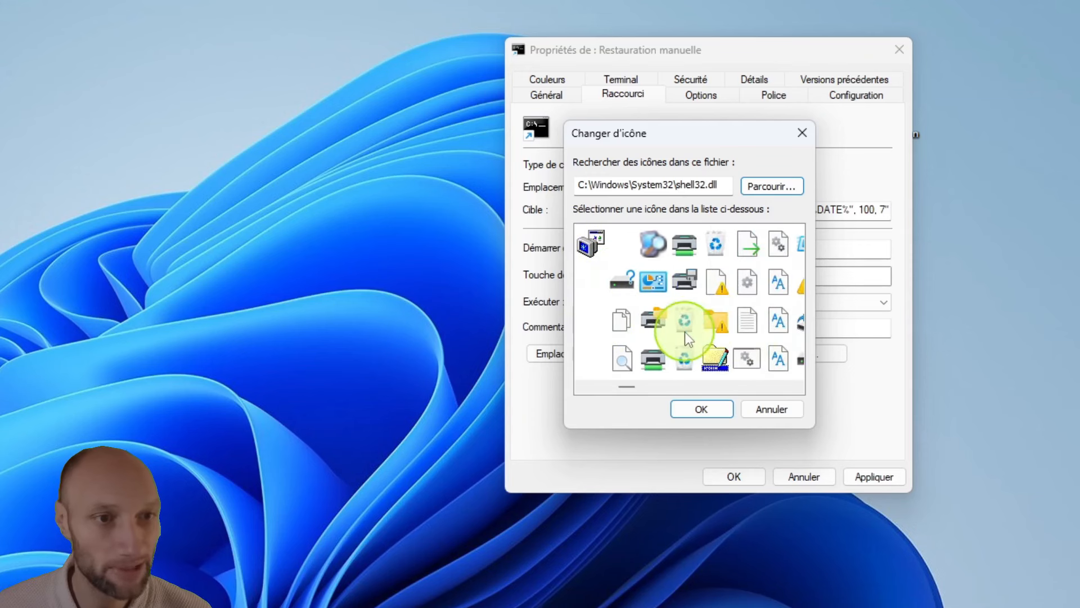
left_click(595, 247)
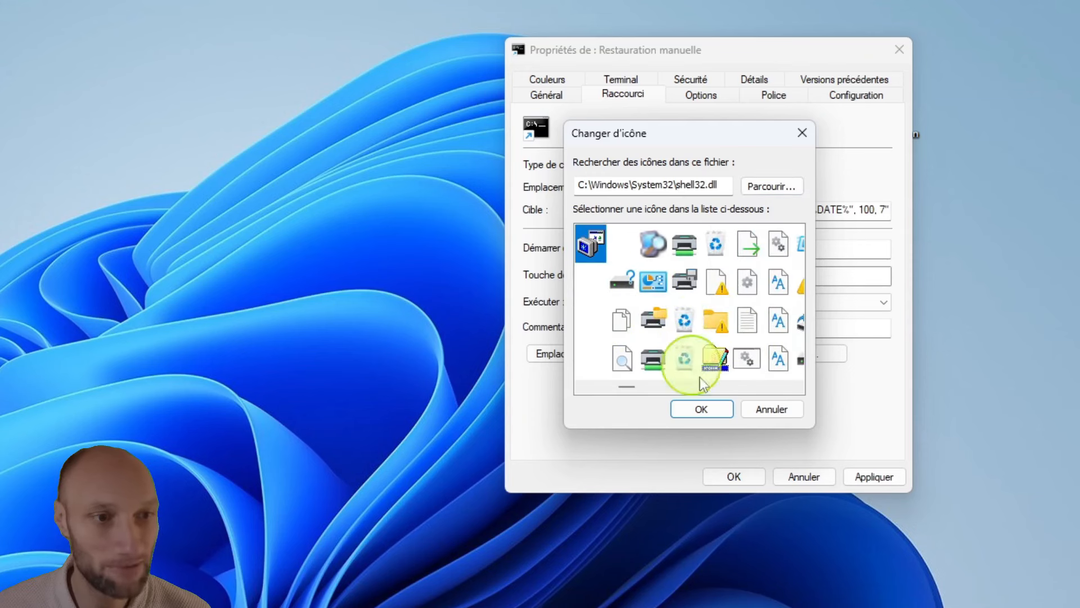
left_click(714, 410)
left_click(882, 477)
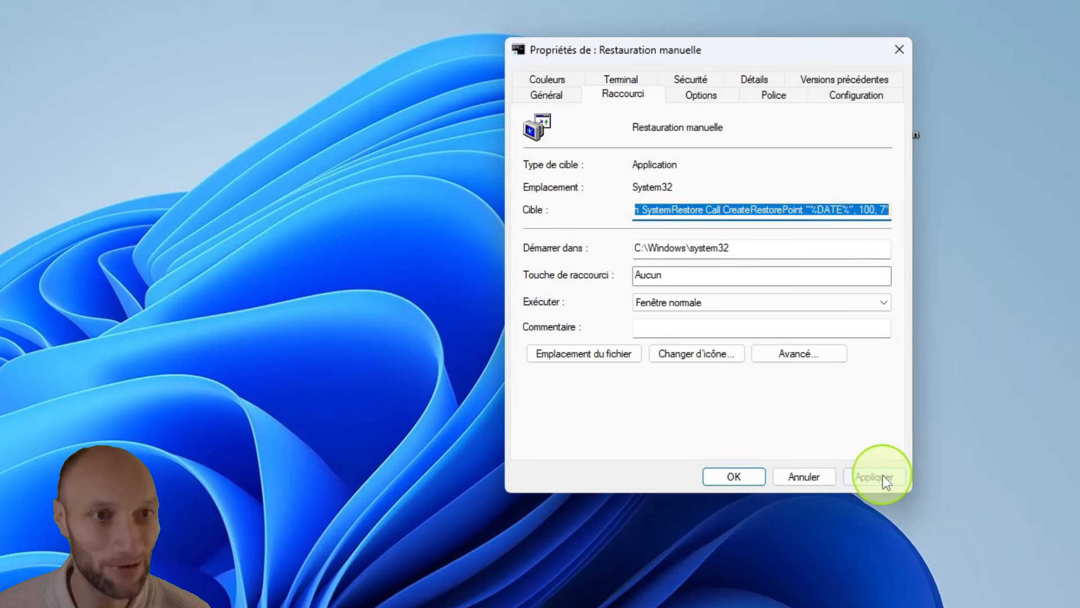
left_click(737, 478)
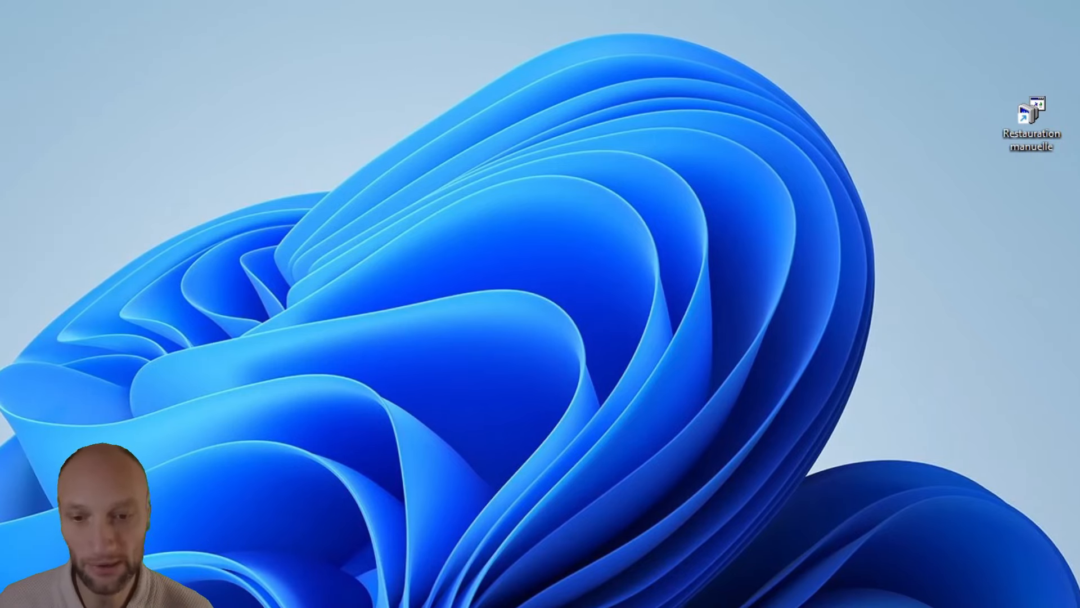
Step: Search Windows for "tâches" and open the Planificateur de tâches
key("super+s")
type("créer")
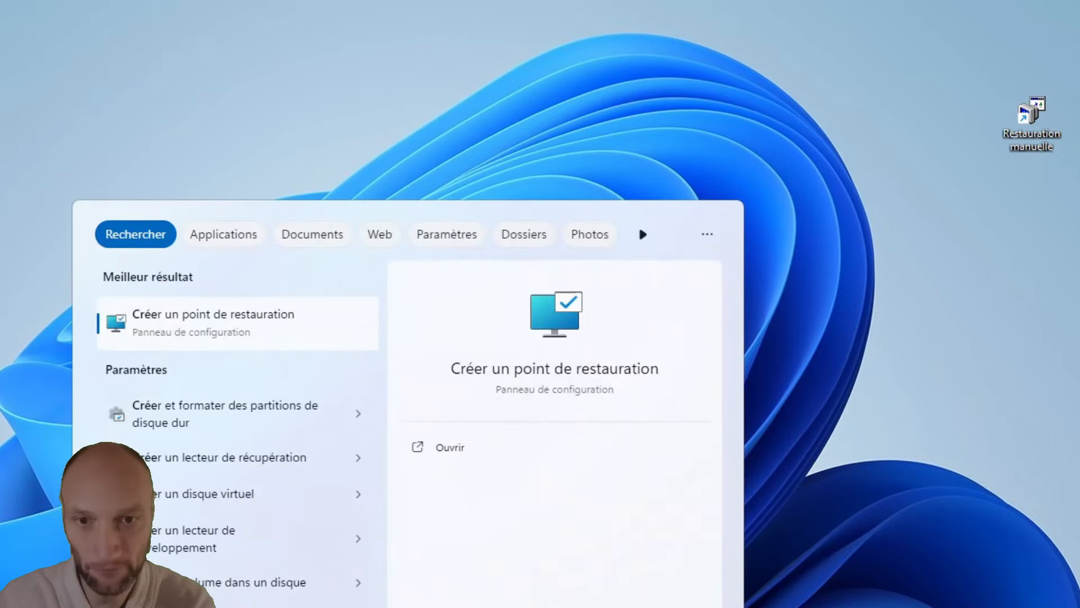
key("BackSpace")
key("BackSpace")
key("BackSpace")
key("BackSpace")
key("BackSpace")
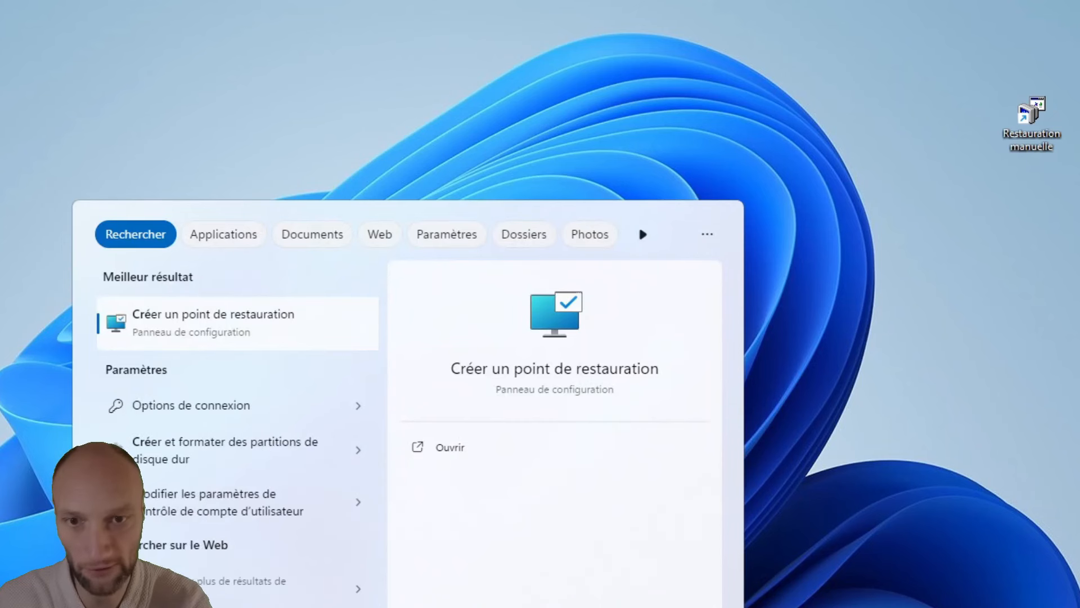
type("tâches")
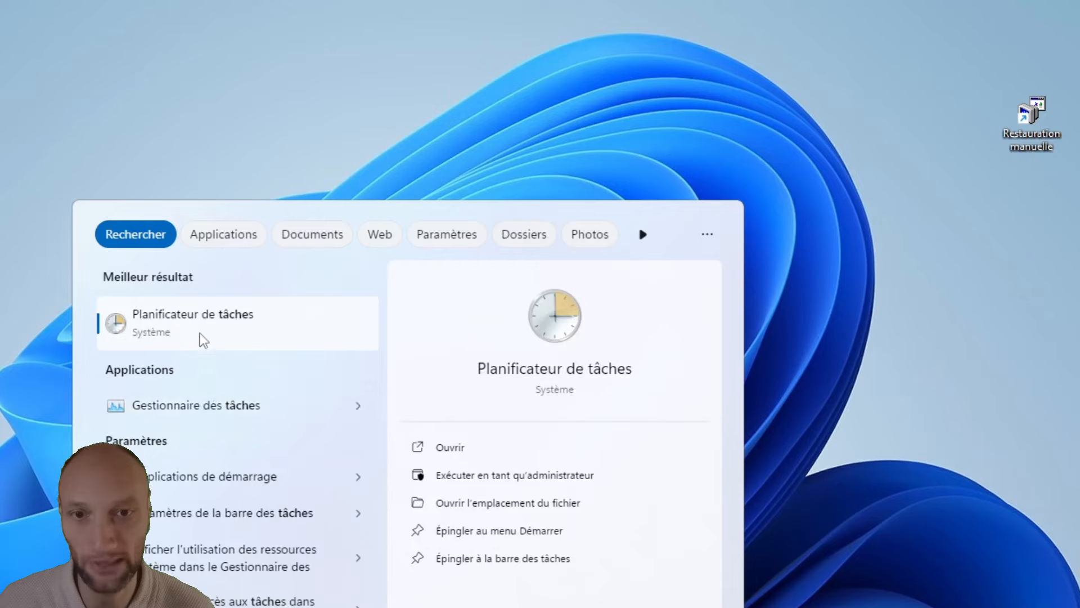
left_click(326, 308)
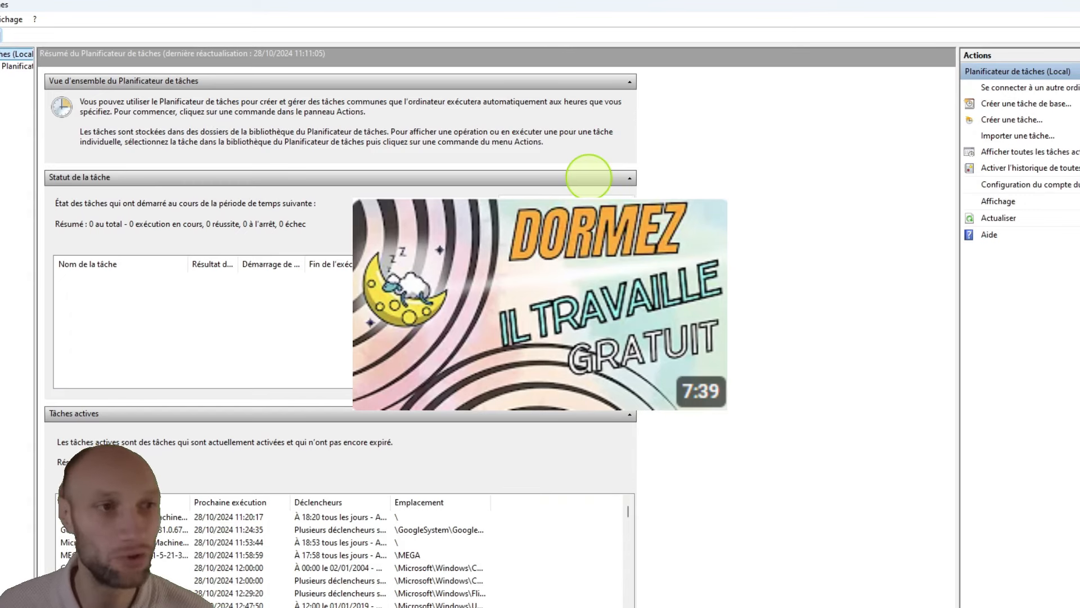
Step: Create a task named IMAGE PERSO that runs with the highest privileges (Exécuter avec les autorisations maximales)
left_click(1013, 120)
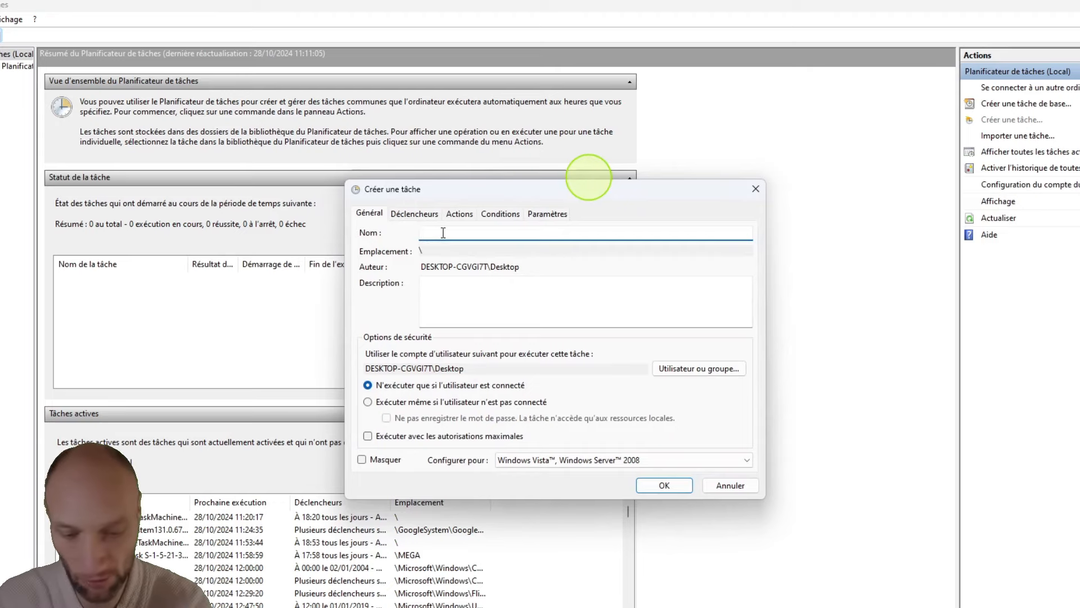
type("M")
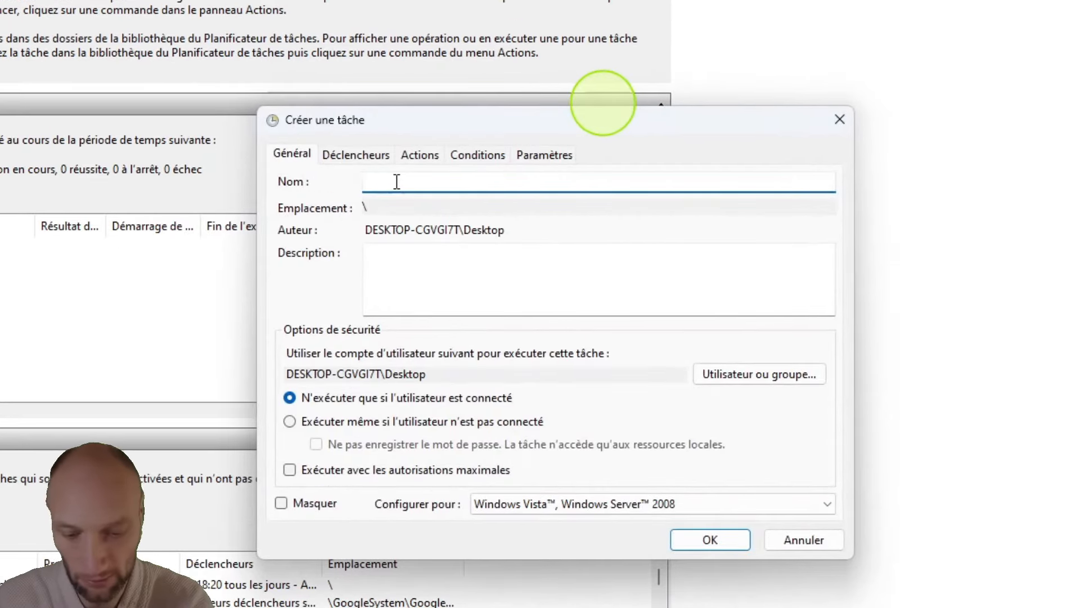
type("Sauvega")
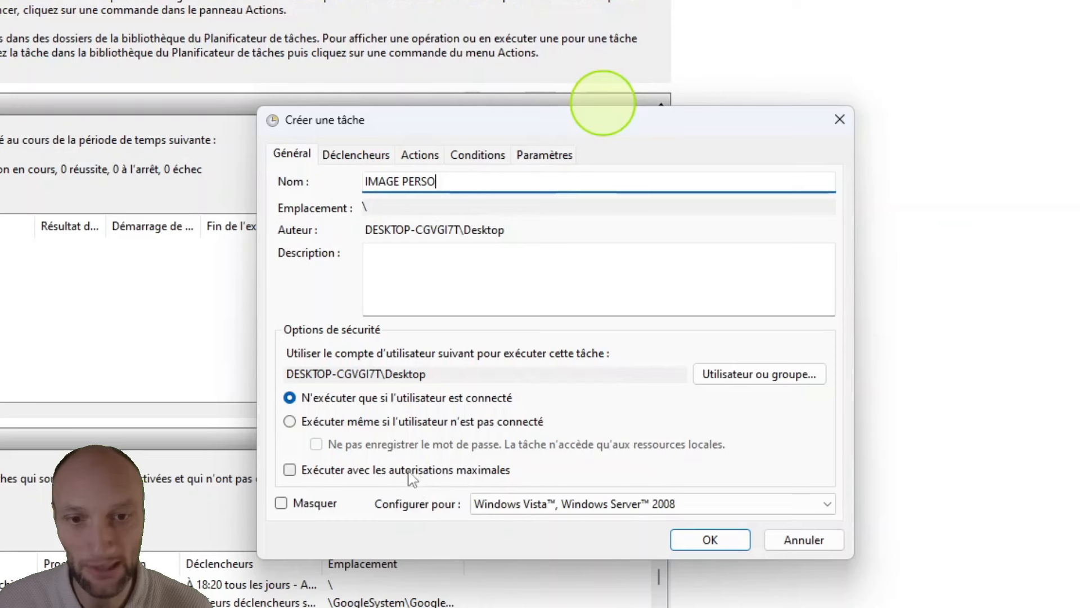
left_click(450, 476)
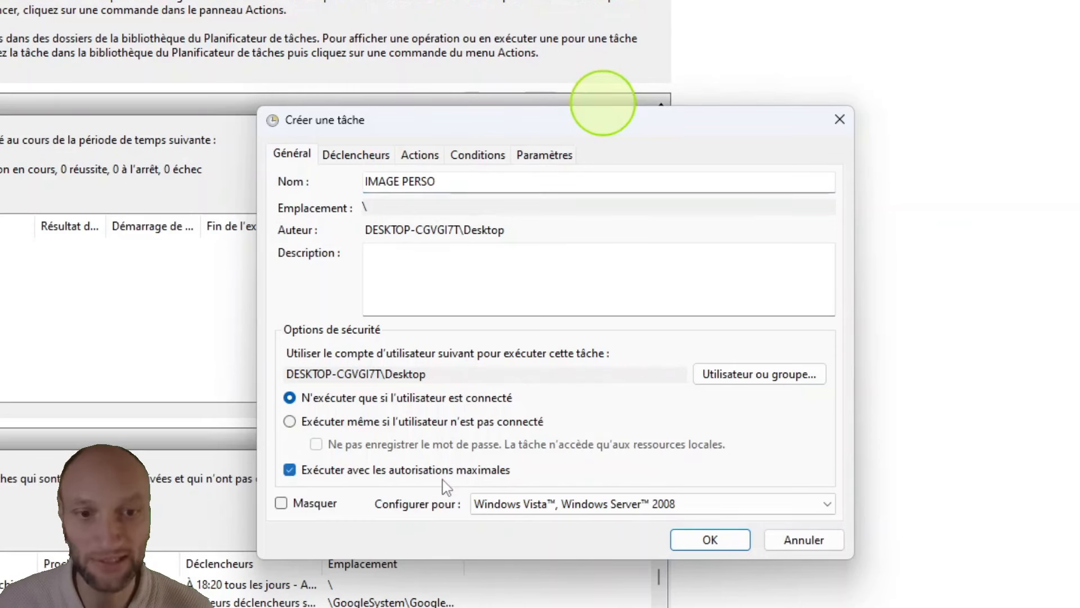
Step: Examine the schedule frequencies and launch conditions offered for a new task trigger, and discard the trigger
left_click(349, 154)
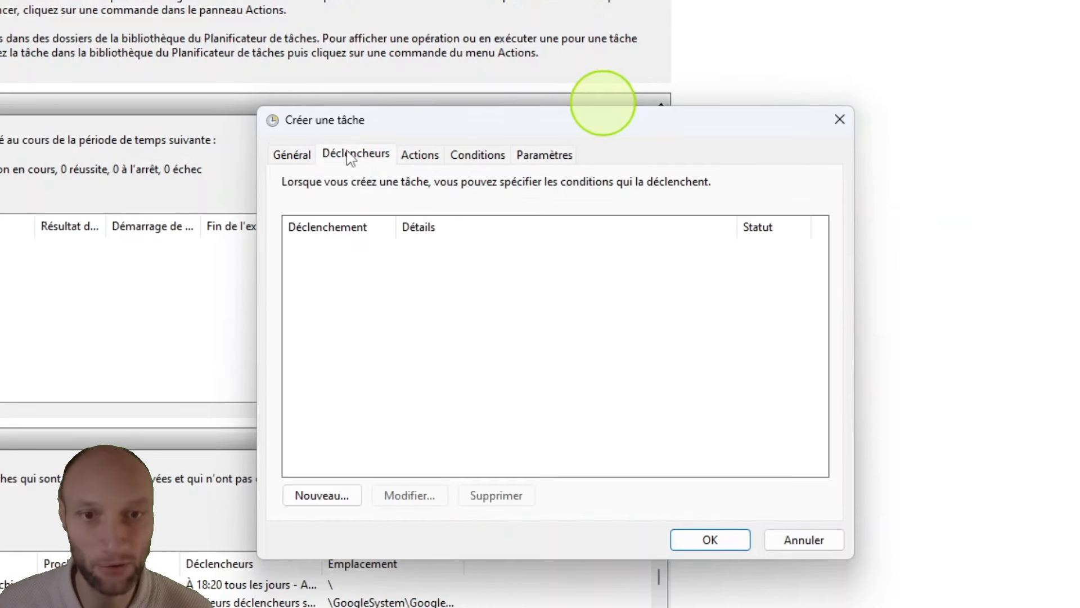
left_click(309, 497)
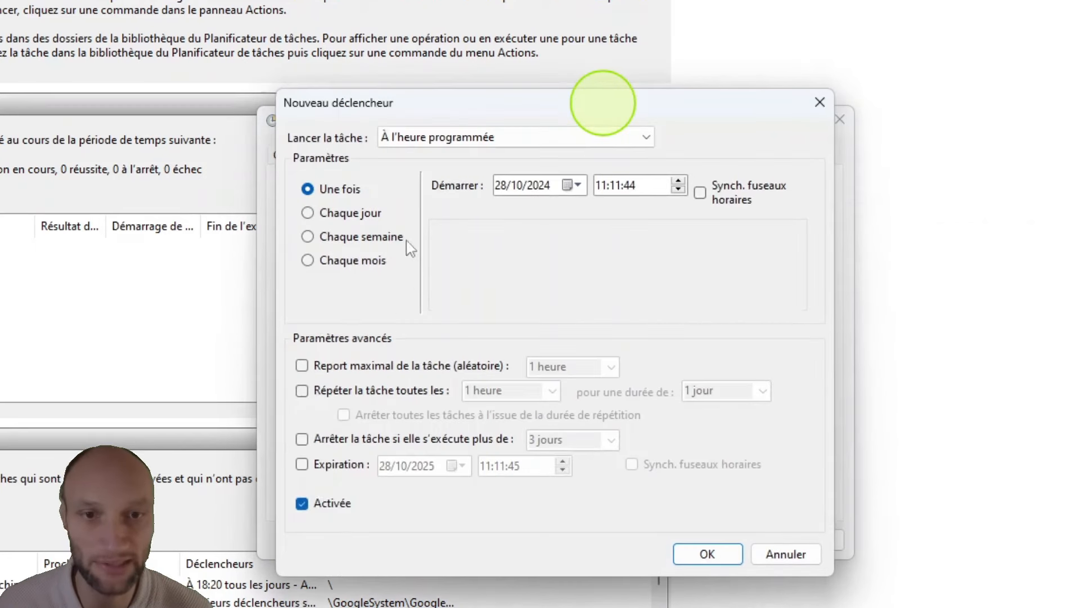
left_click(335, 217)
left_click(333, 243)
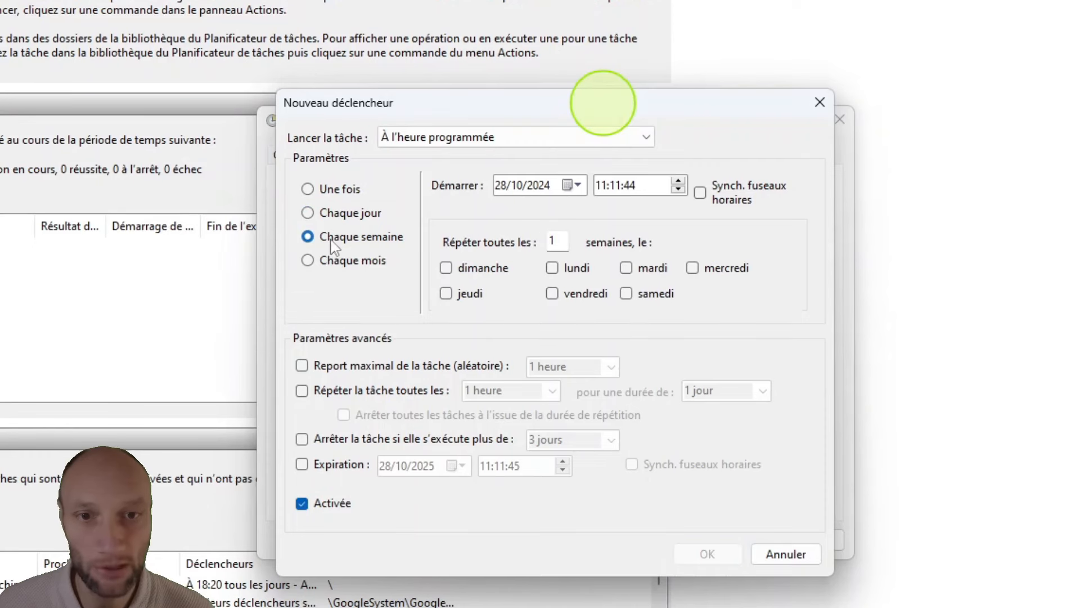
left_click(338, 262)
left_click(346, 192)
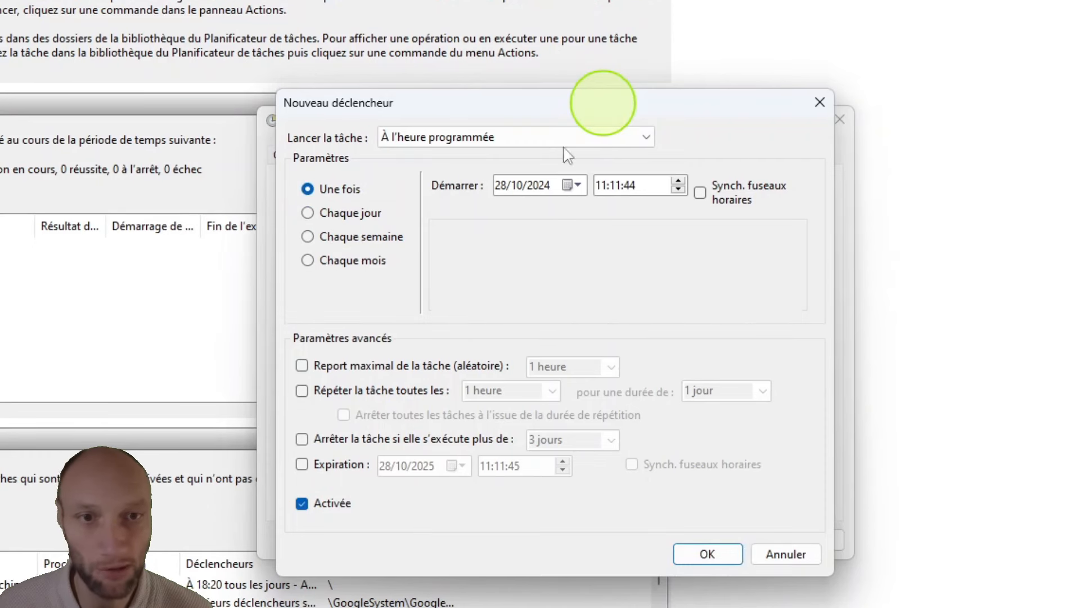
left_click(565, 140)
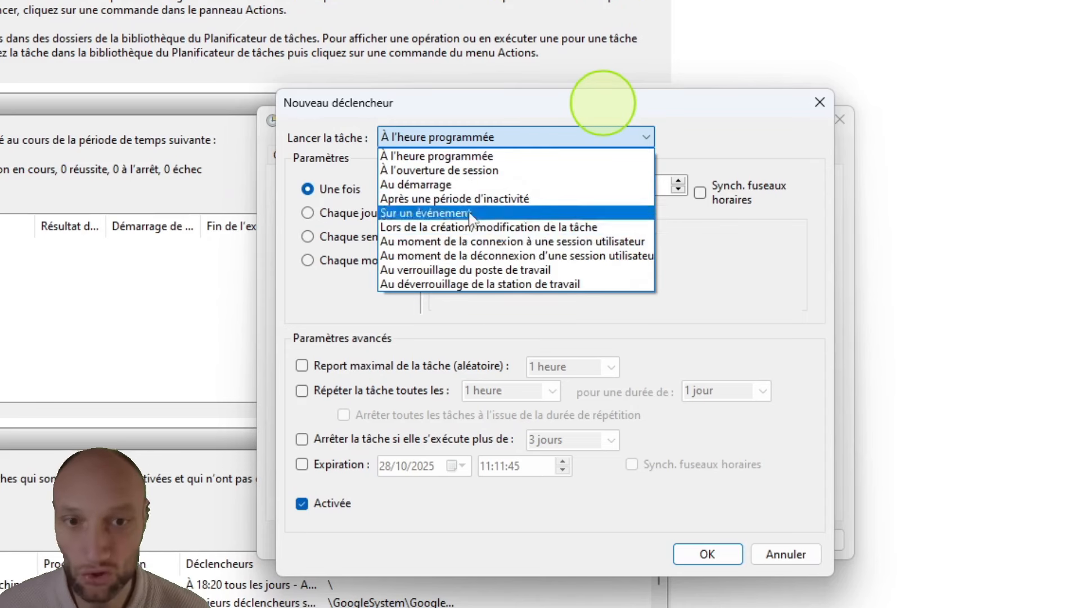
left_click(333, 145)
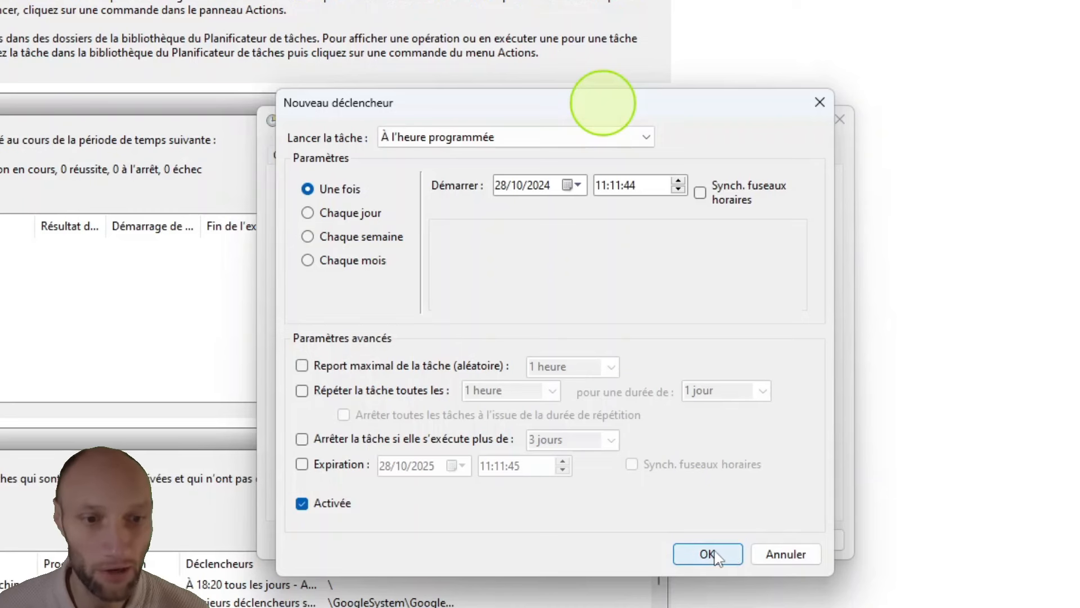
left_click(769, 557)
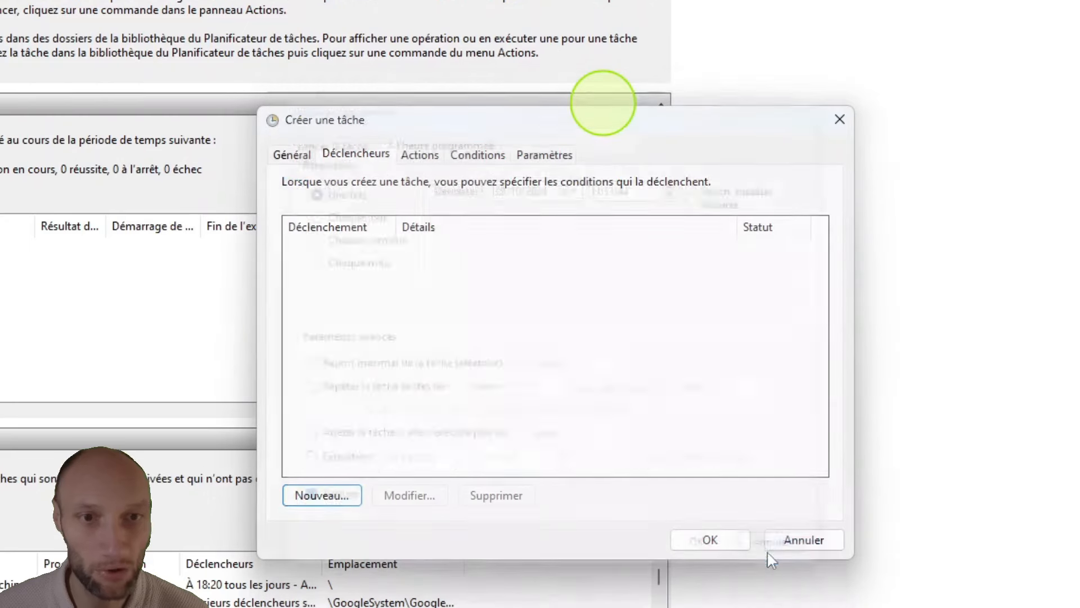
Step: Add a Démarrer un programme action to the task and paste the wmic CreateRestorePoint command from the notes into Commencer dans (facultatif)
left_click(419, 156)
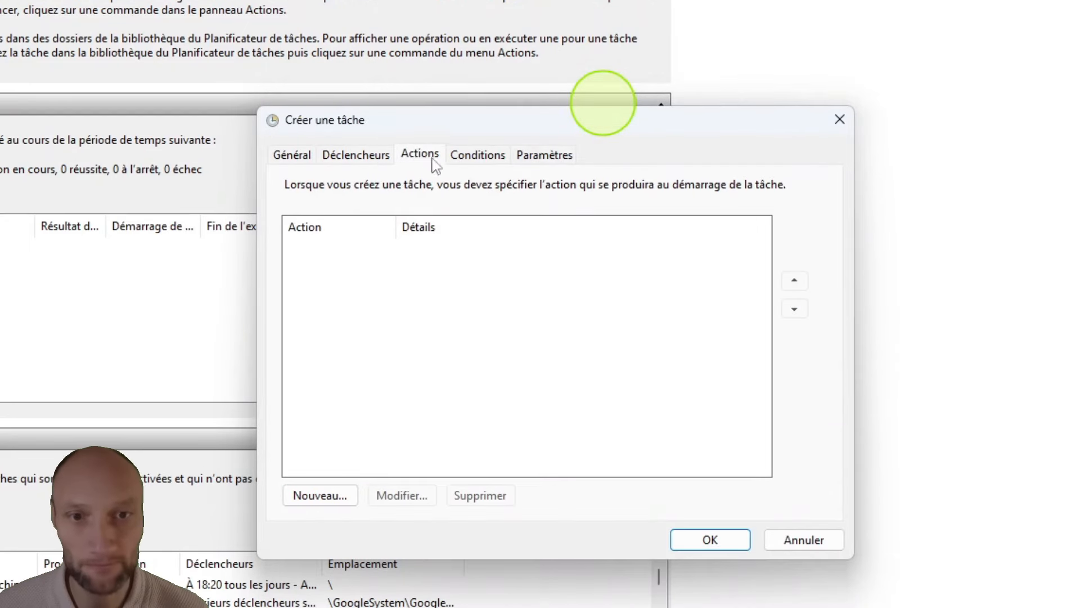
left_click(313, 496)
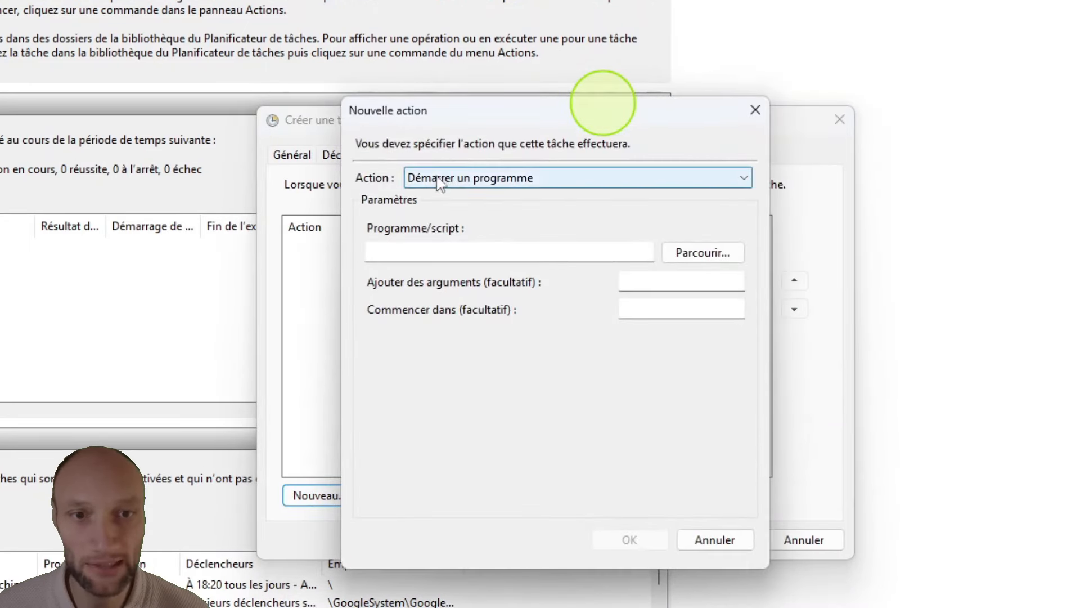
left_click(487, 180)
left_click(489, 181)
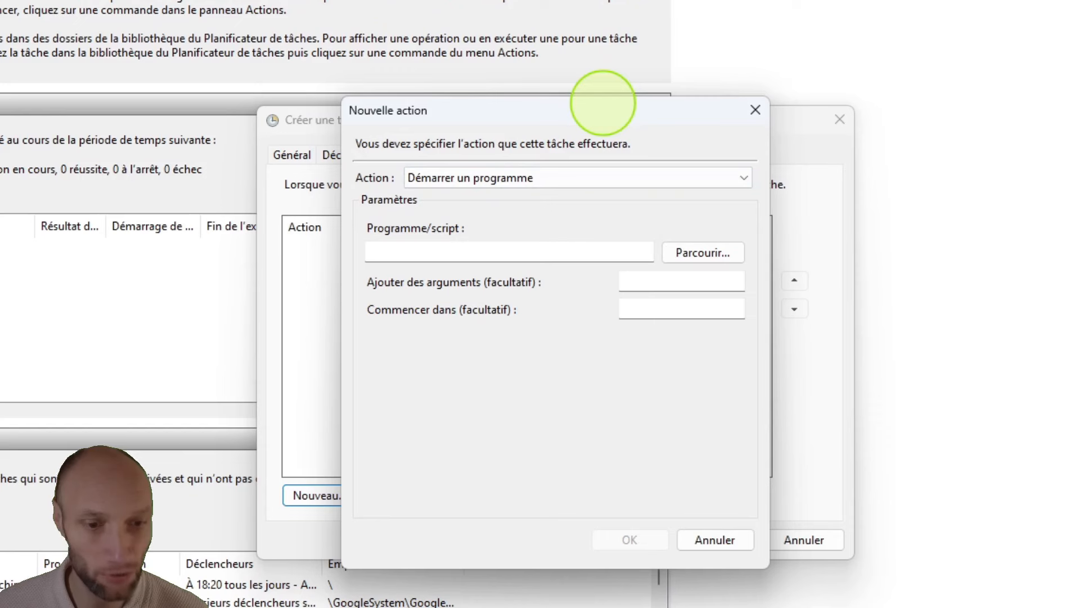
key("alt+Tab")
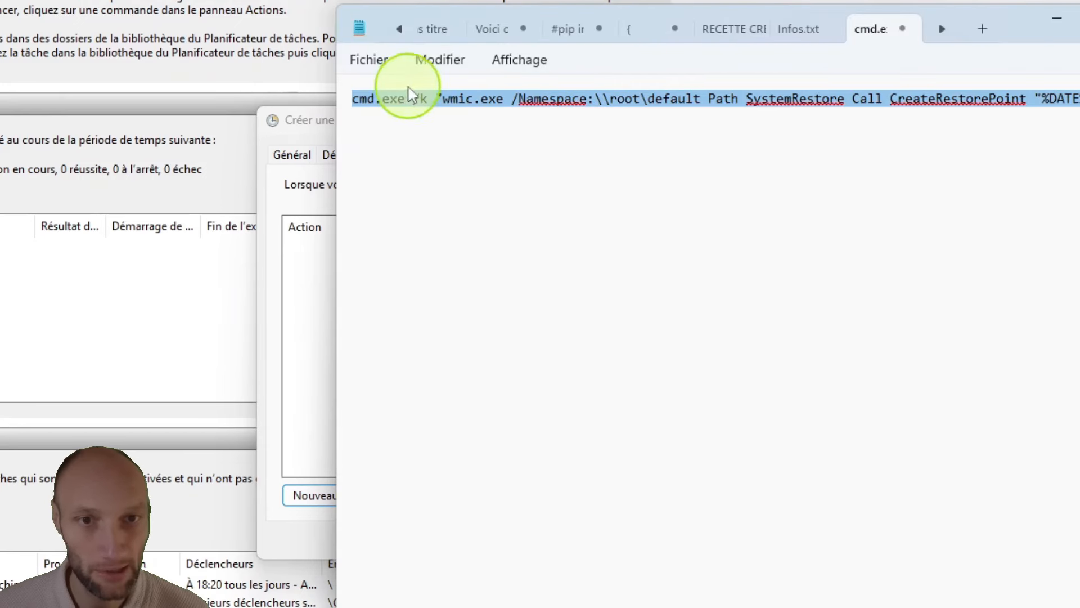
left_click(322, 344)
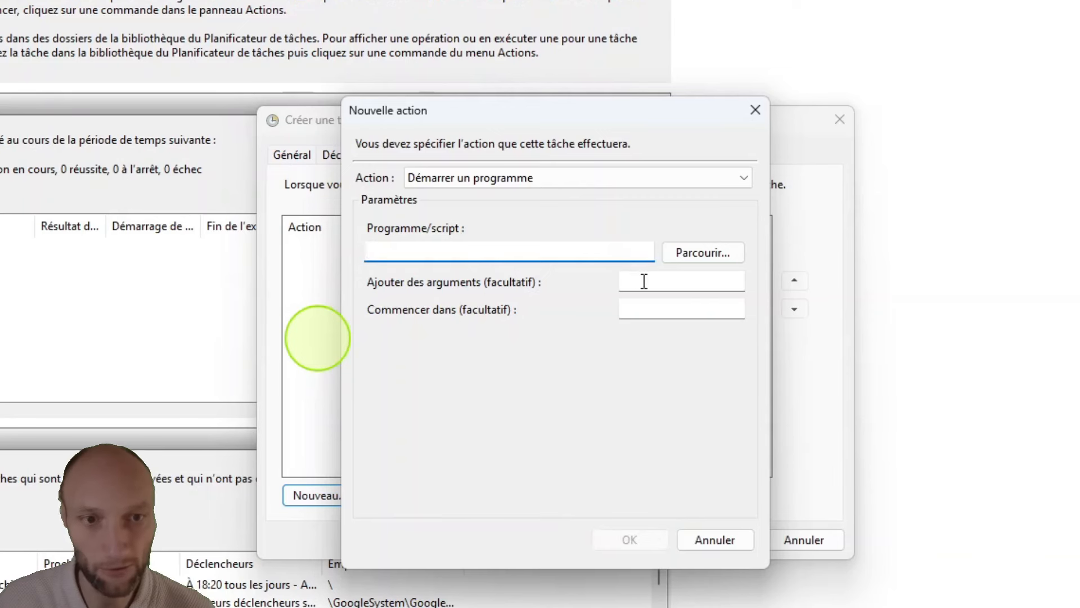
left_click(655, 309)
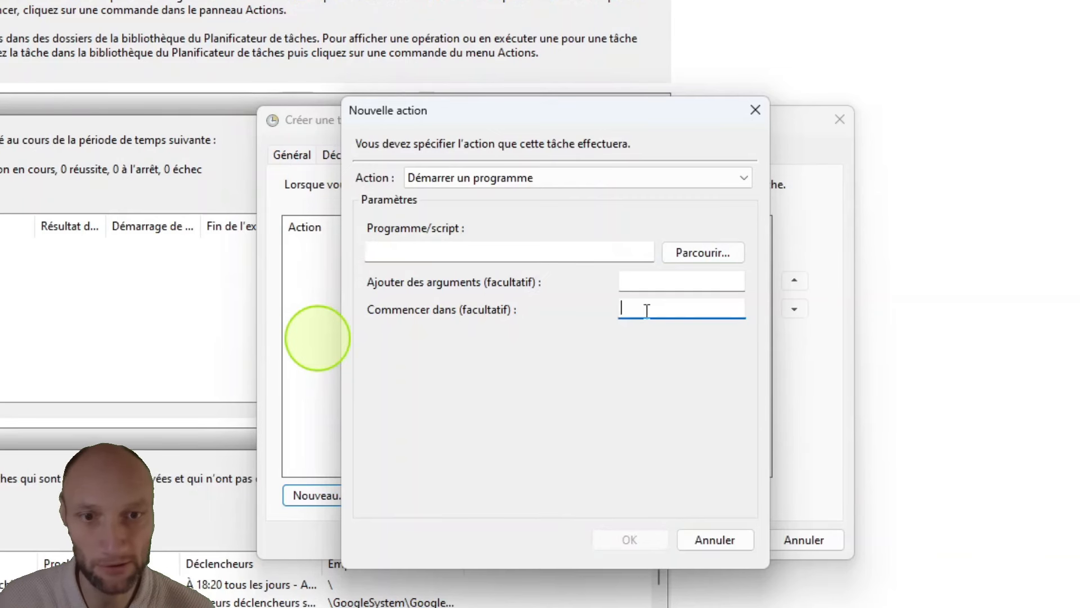
key("ctrl+v")
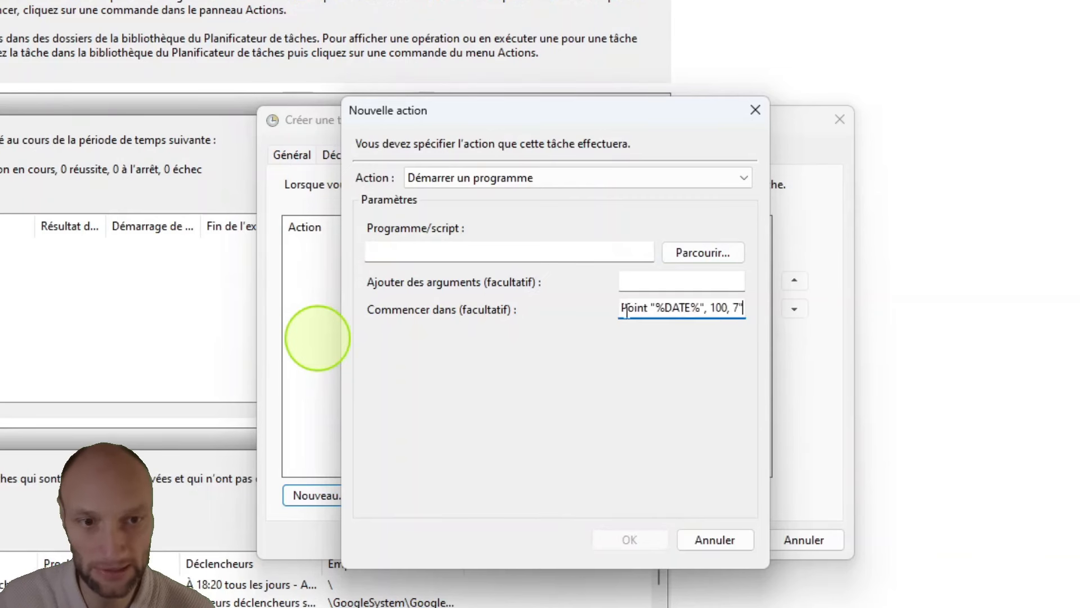
Step: Choose cmd.exe from C:\Windows\System32 as the action's program and confirm the action
left_click(714, 250)
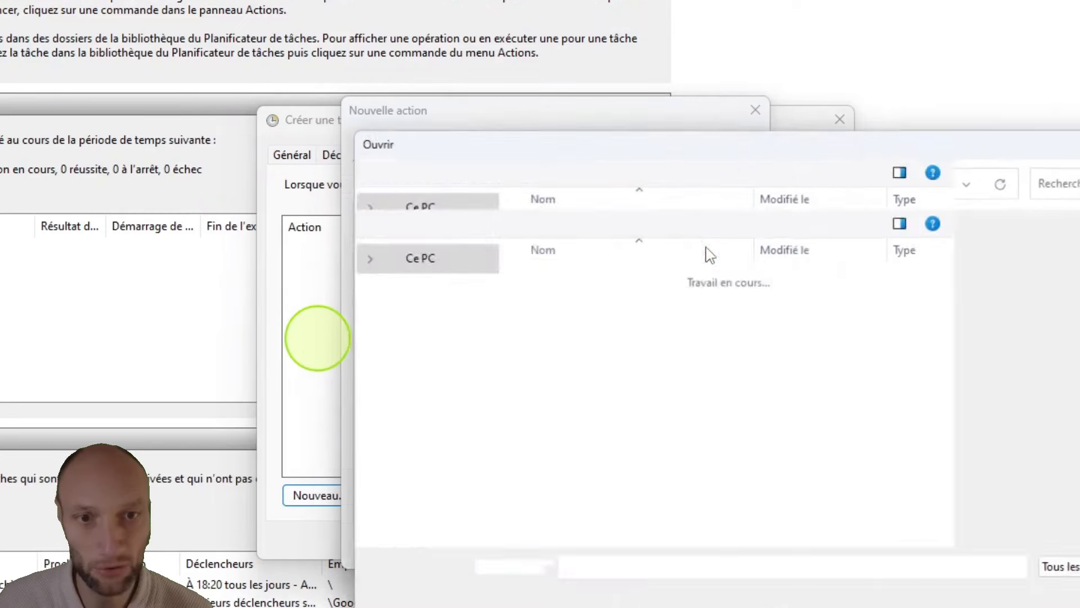
scroll(617, 338, "down", 20)
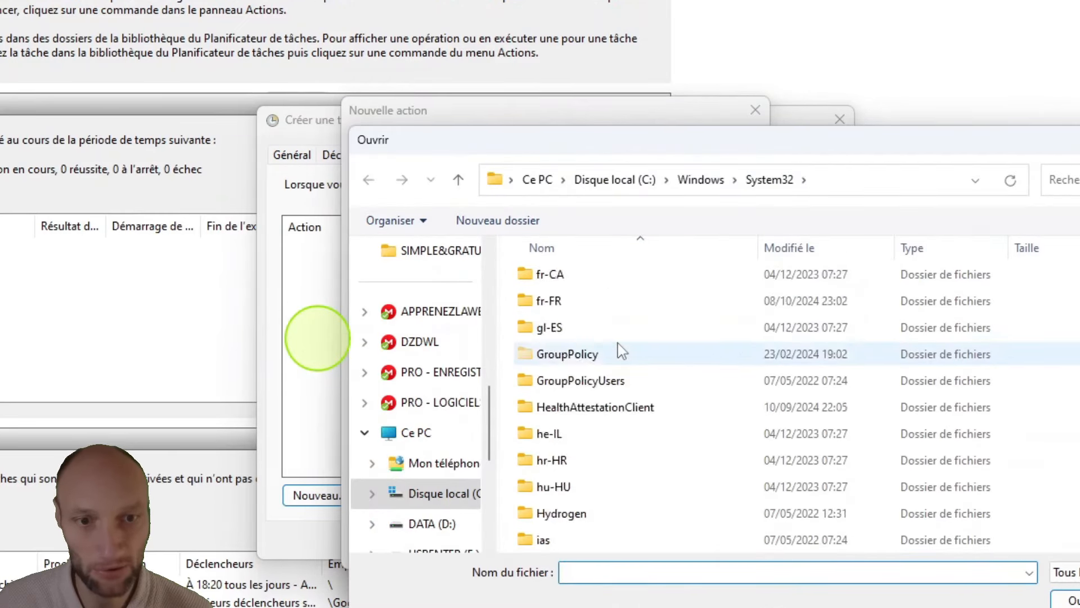
left_click(553, 357)
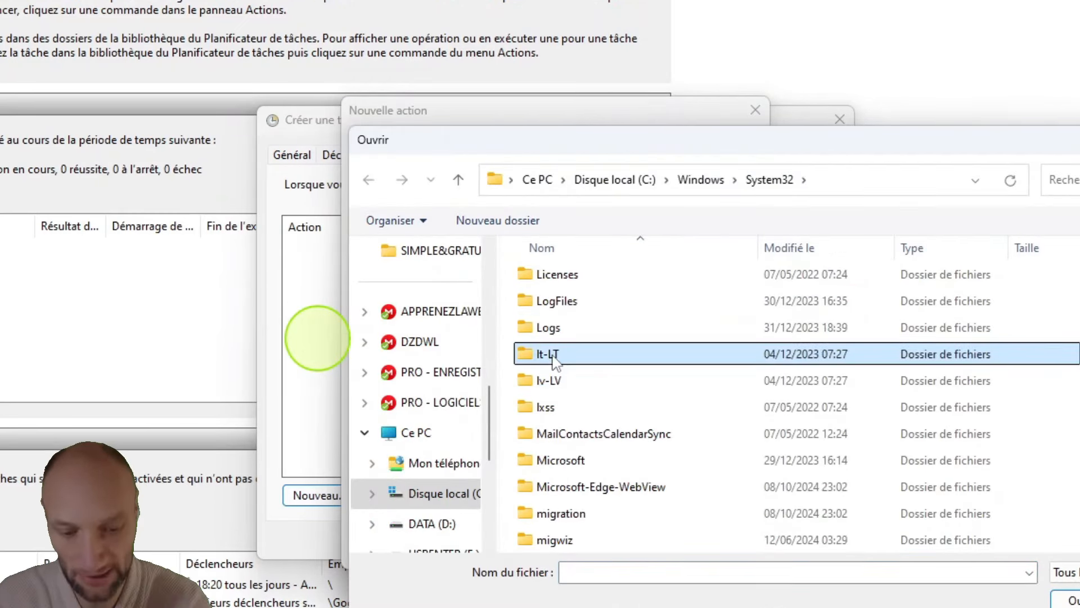
type("cmd")
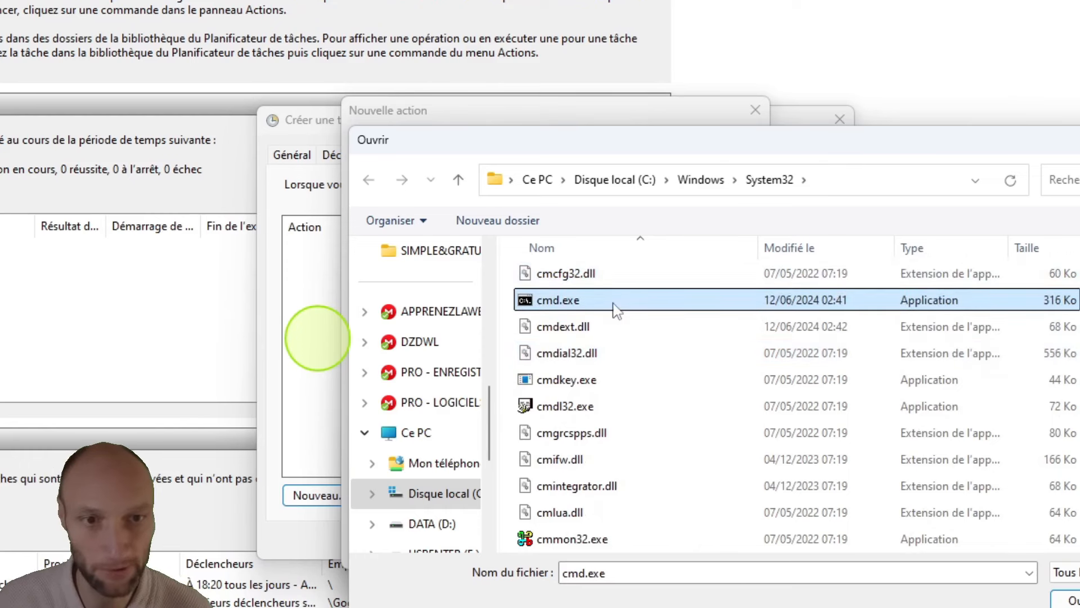
double_click(618, 311)
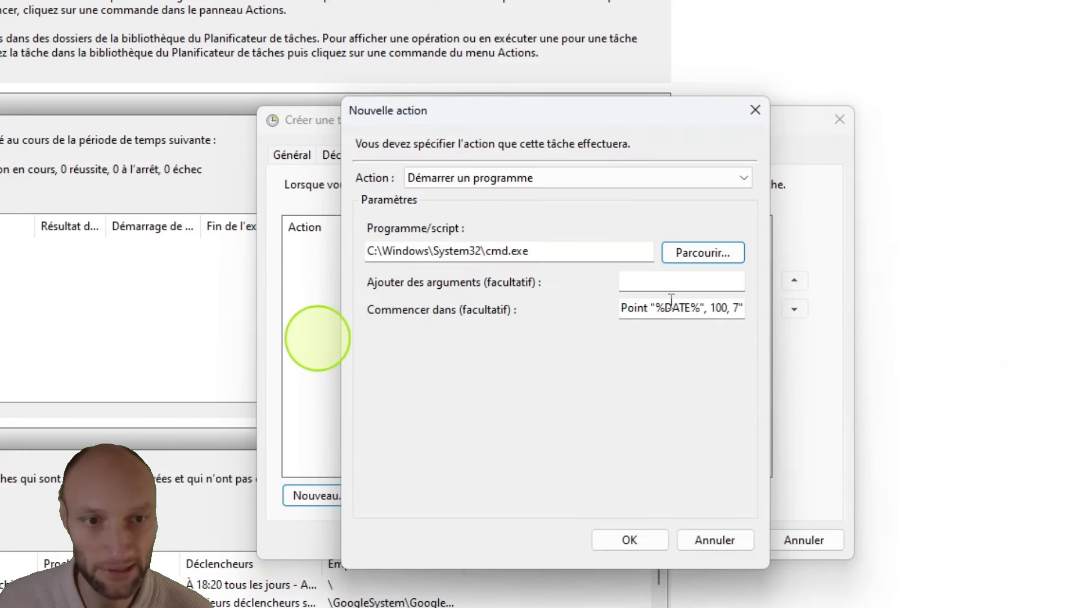
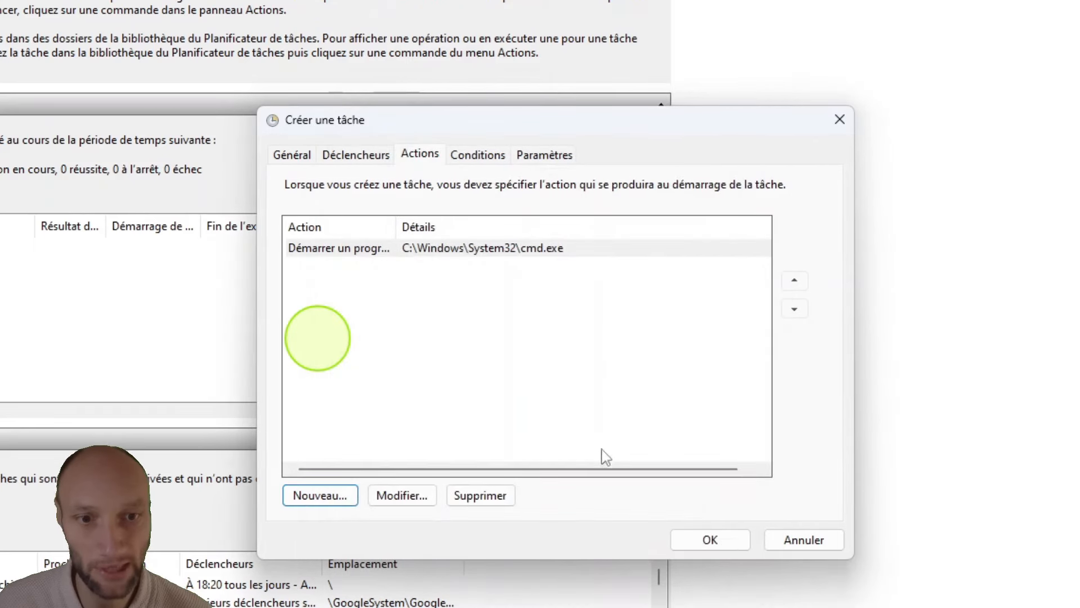
left_click(712, 541)
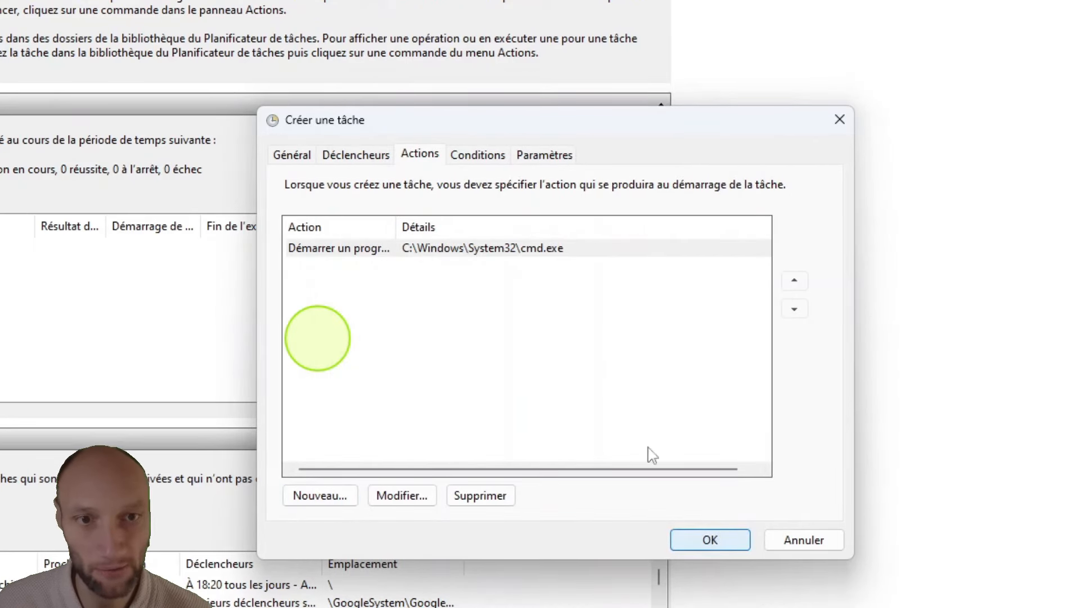
Step: Review the task's Conditions and Paramètres options, keep them unchanged and save the new task
left_click(478, 155)
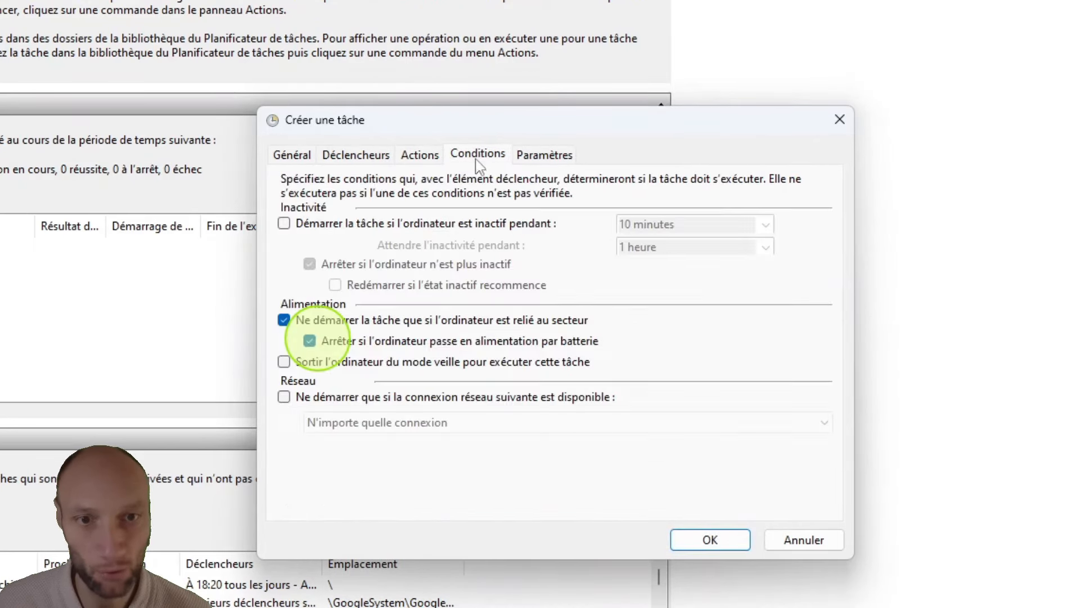
left_click(551, 157)
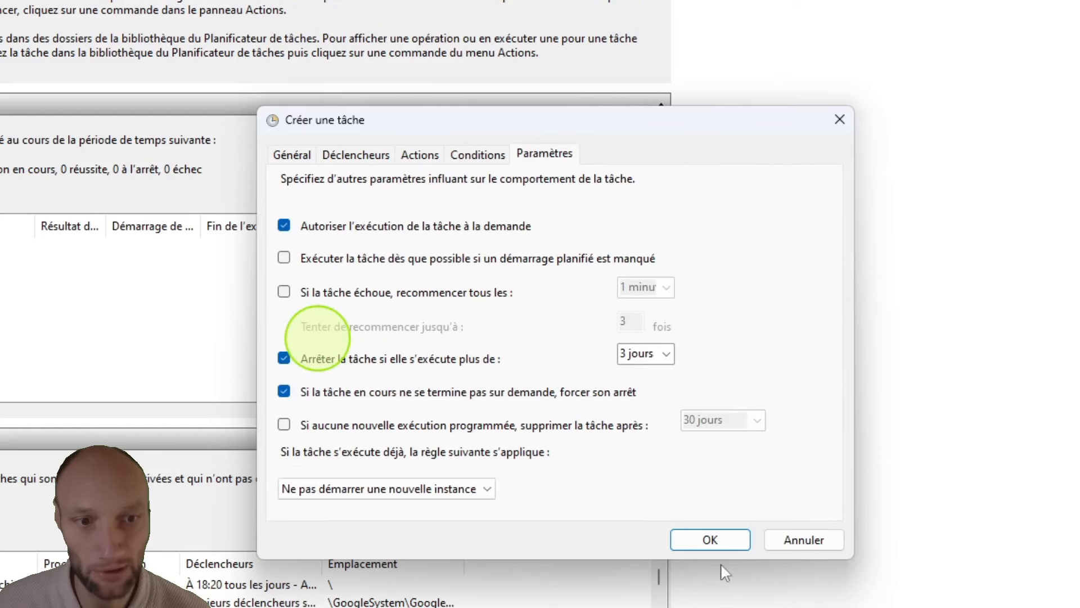
left_click(710, 539)
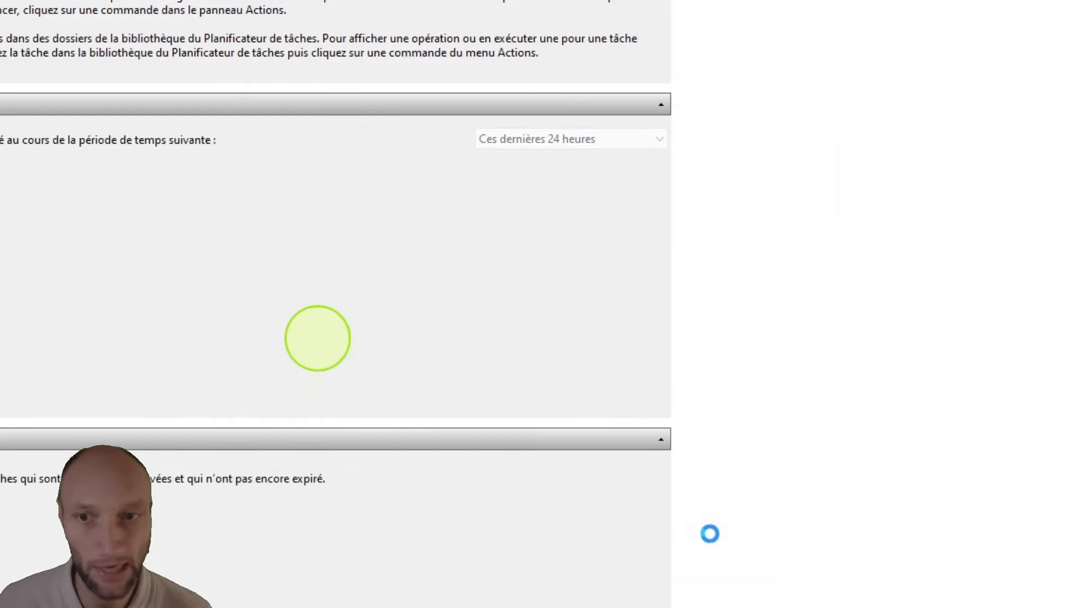